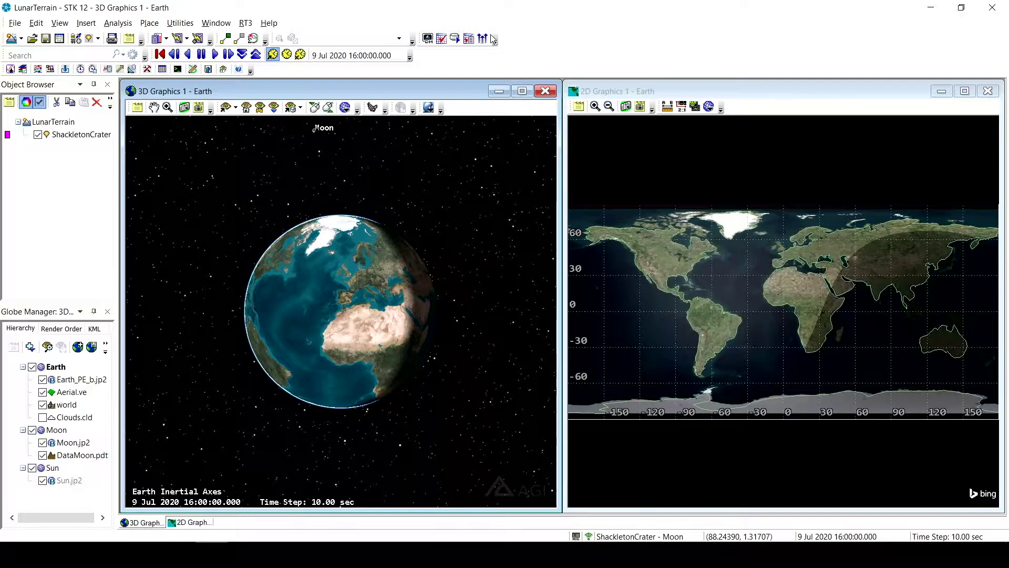
Make the Moon the 3D view's central body, close the 2D map, and maximize the 3D window
left_click(345, 108)
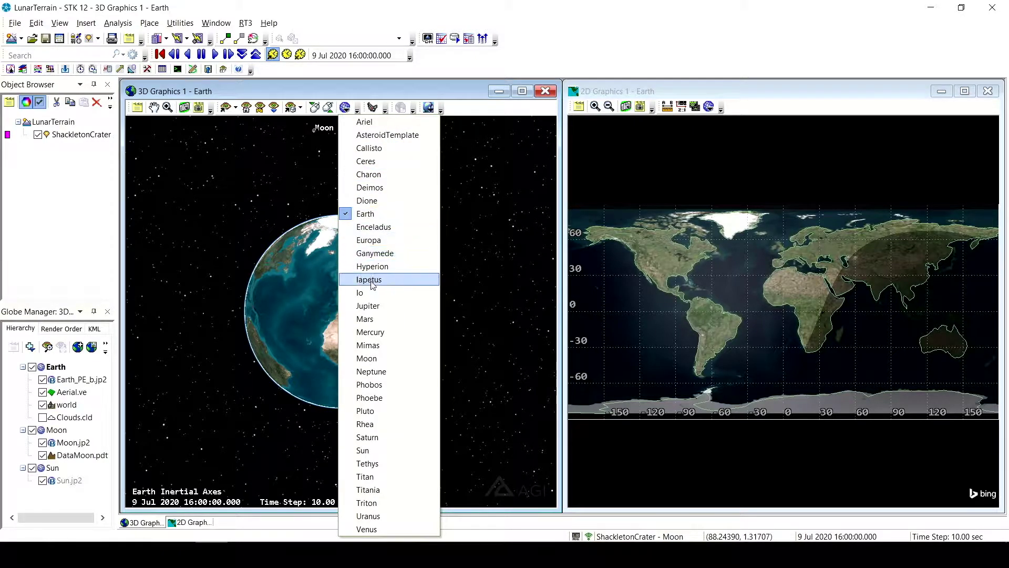
left_click(372, 359)
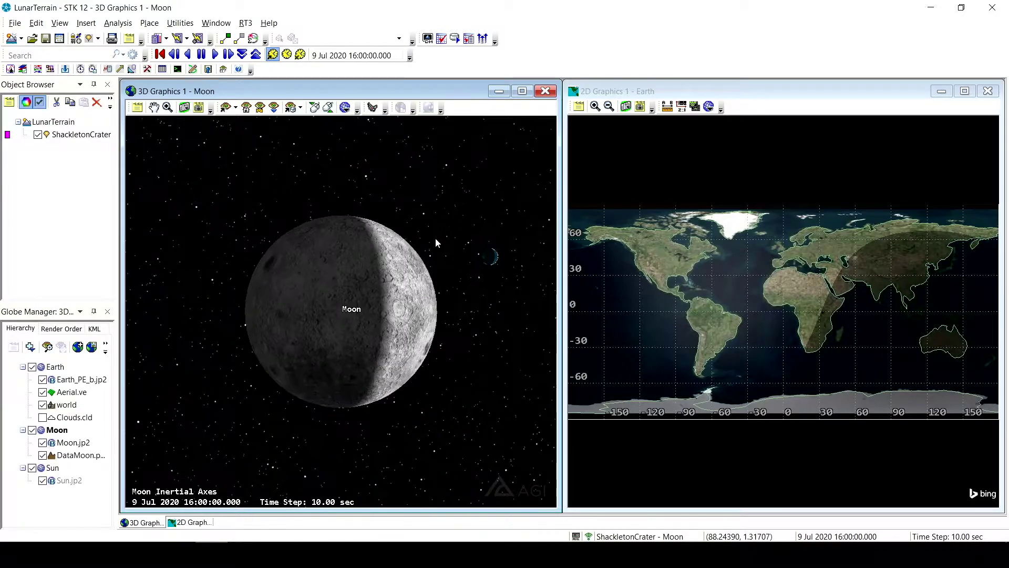
left_click_drag(304, 198, 332, 212)
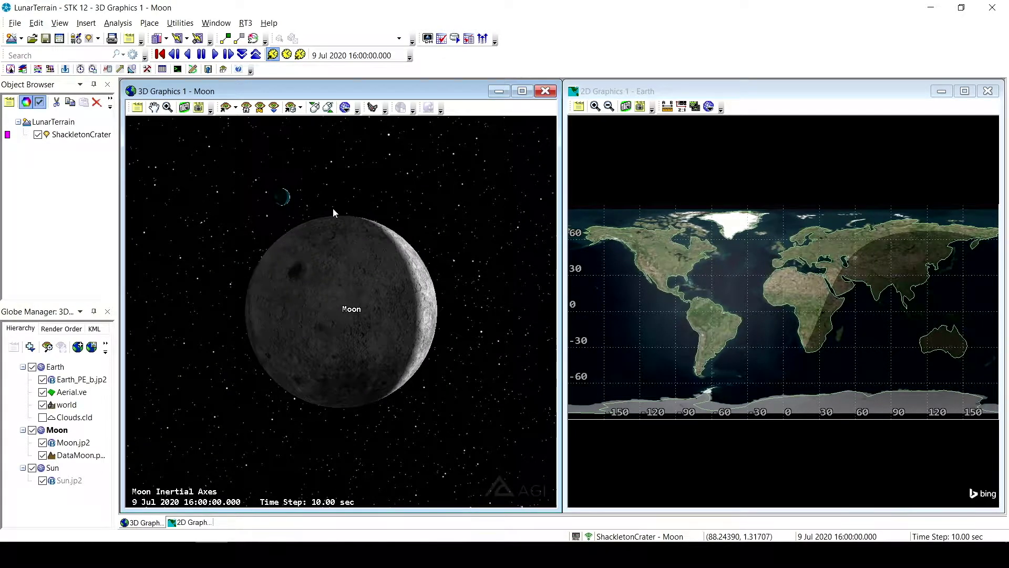
left_click(988, 91)
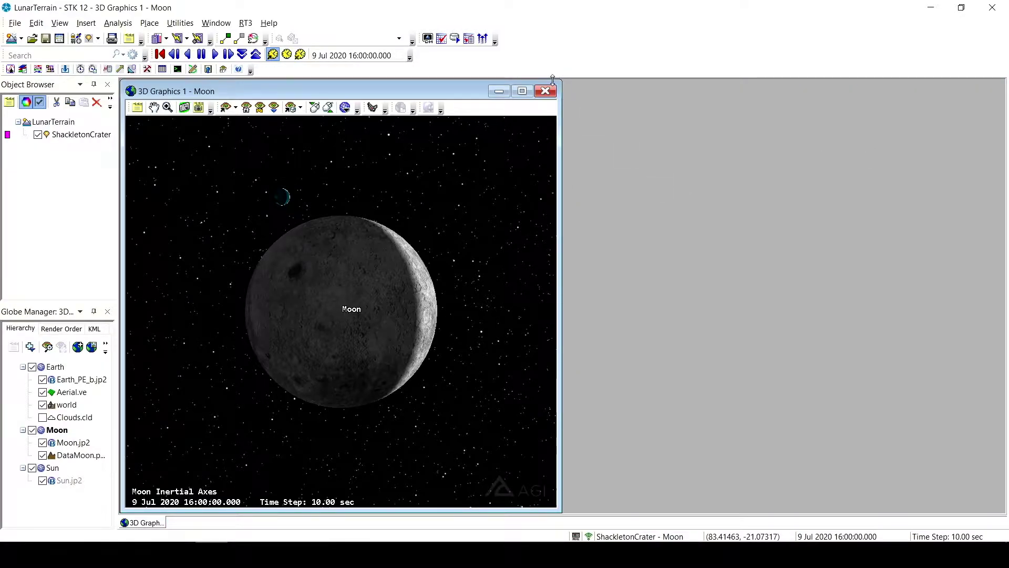
left_click(522, 93)
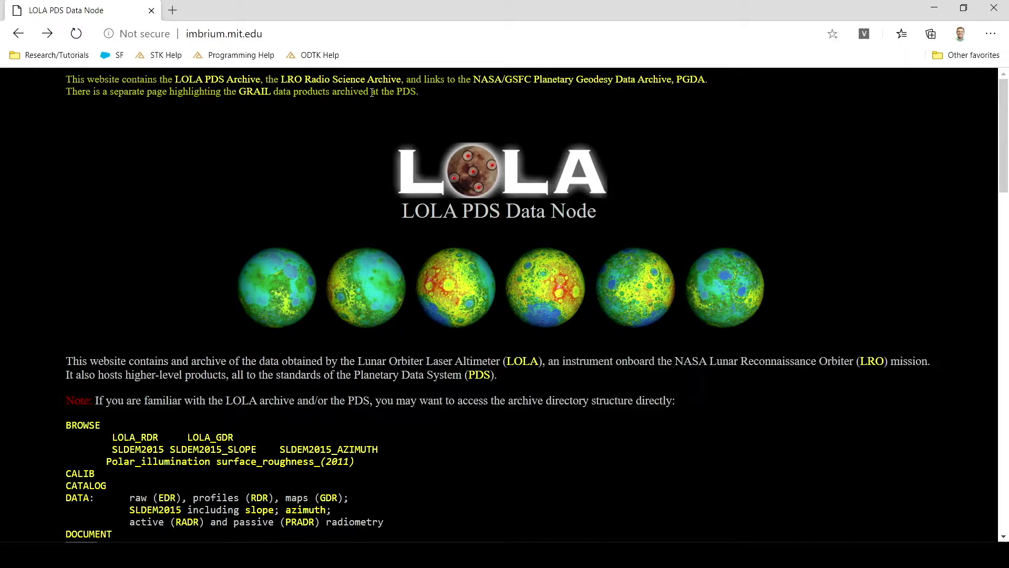
Scroll down the LOLA PDS Data Node page to its BROWSE directory listing
scroll(356, 181, "down", 3)
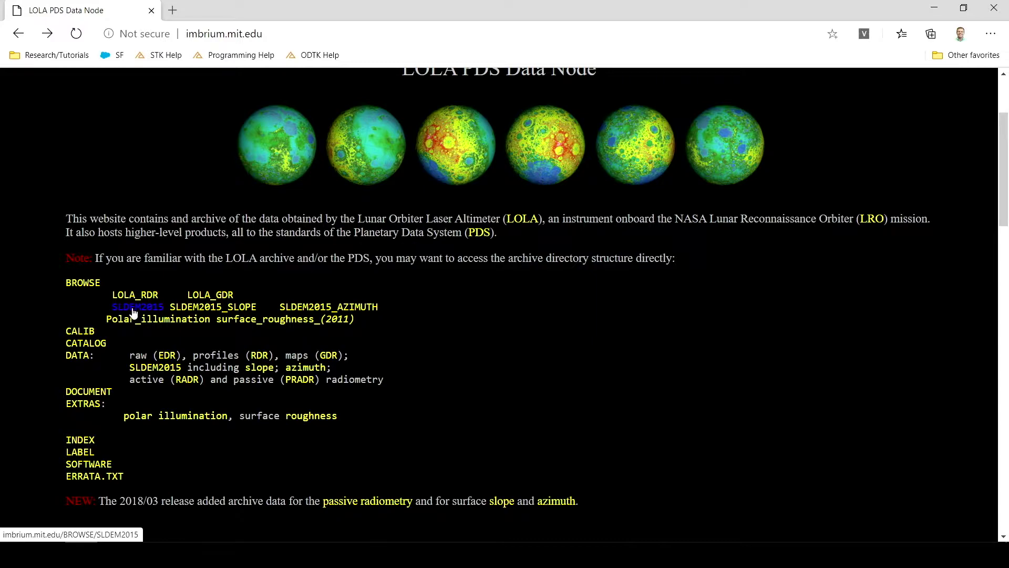
From LOLA_GDR's South Pole page, download the LDEM_45S_100M IMG and LBL files
left_click(195, 297)
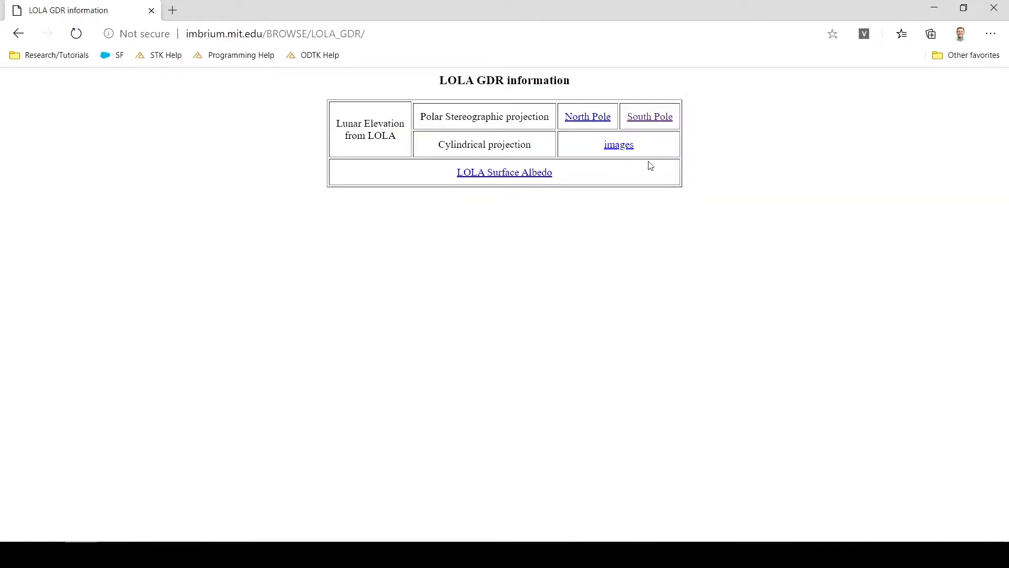
left_click(648, 119)
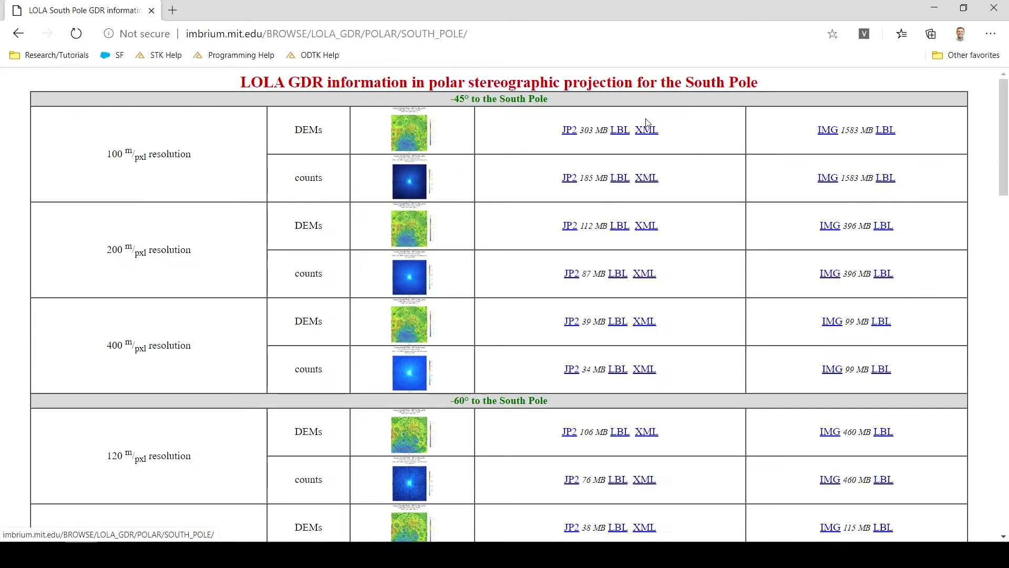
left_click(828, 133)
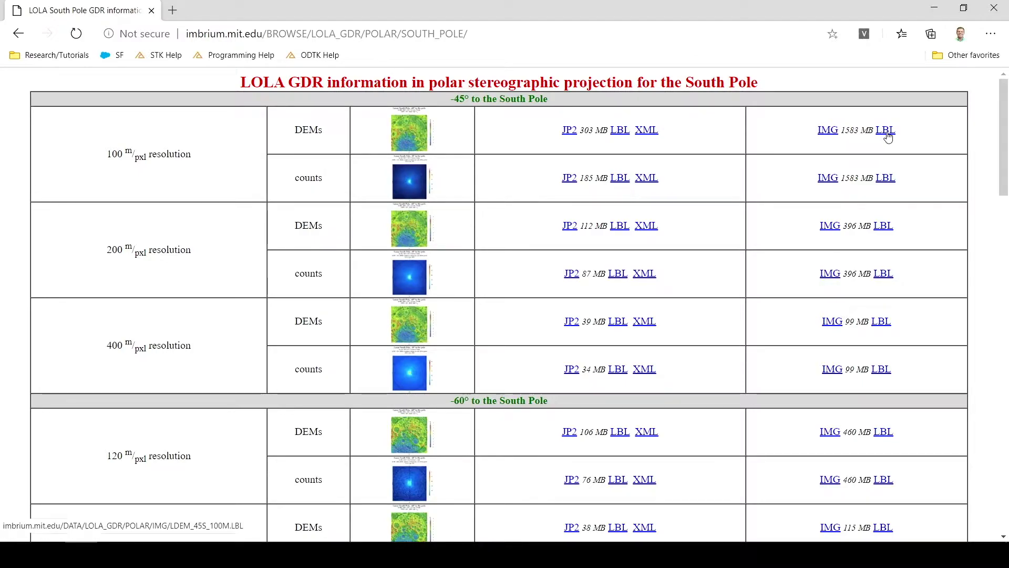
left_click(886, 131)
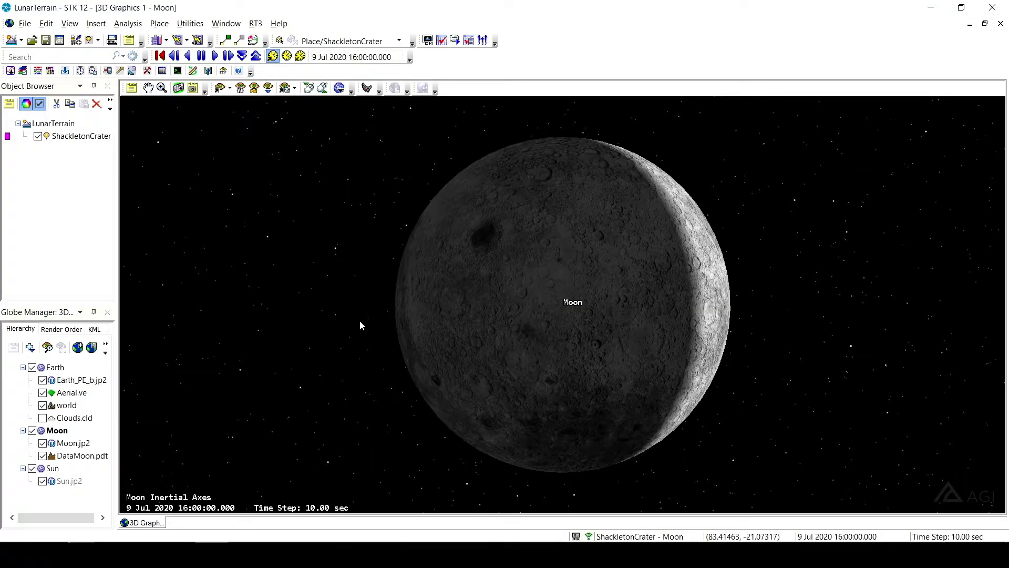
In LunarTerrain's Basic Terrain properties, set the central body to Moon and check the LDEM file path
right_click(57, 127)
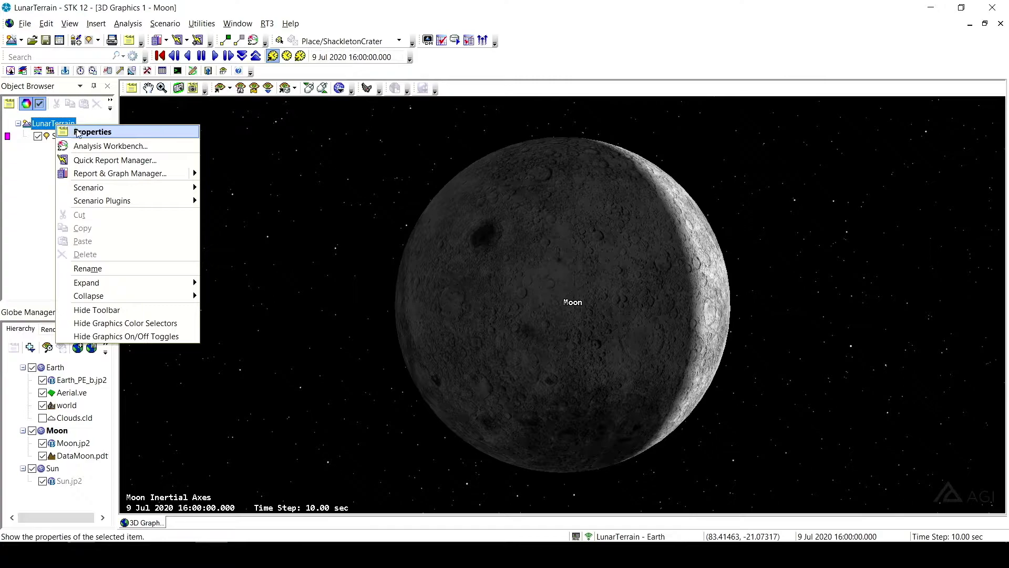
left_click(78, 133)
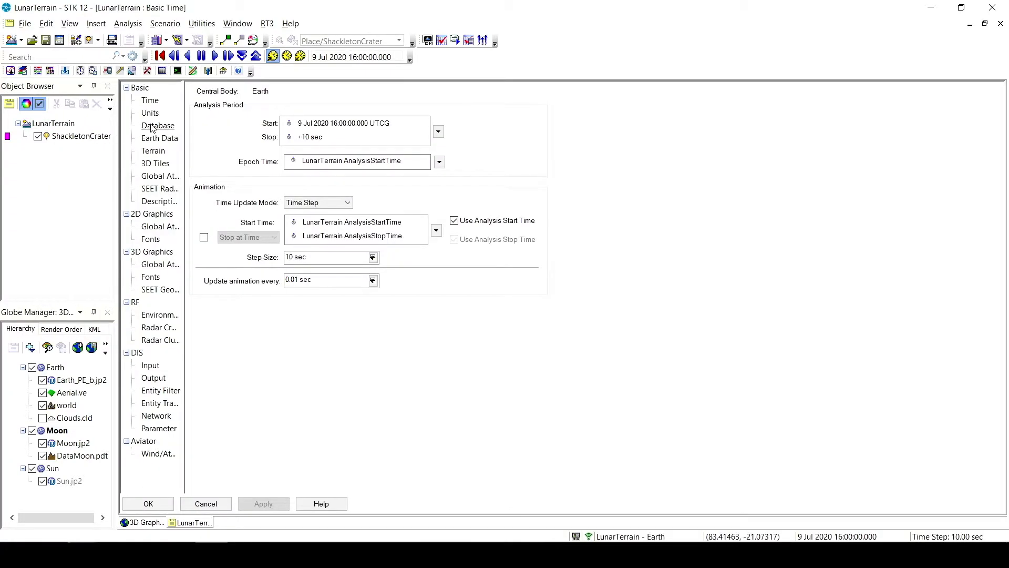
left_click(154, 151)
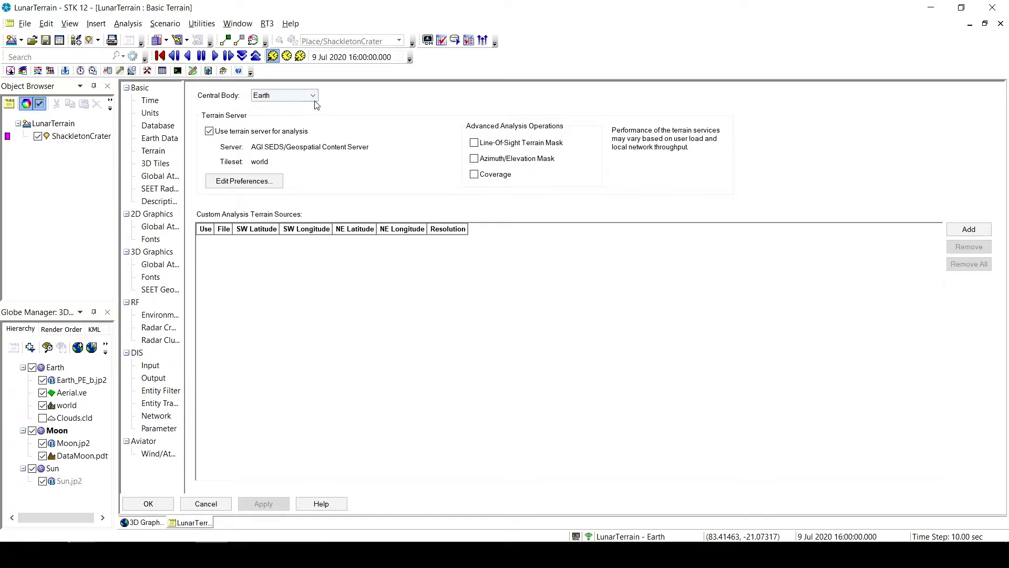
left_click(312, 96)
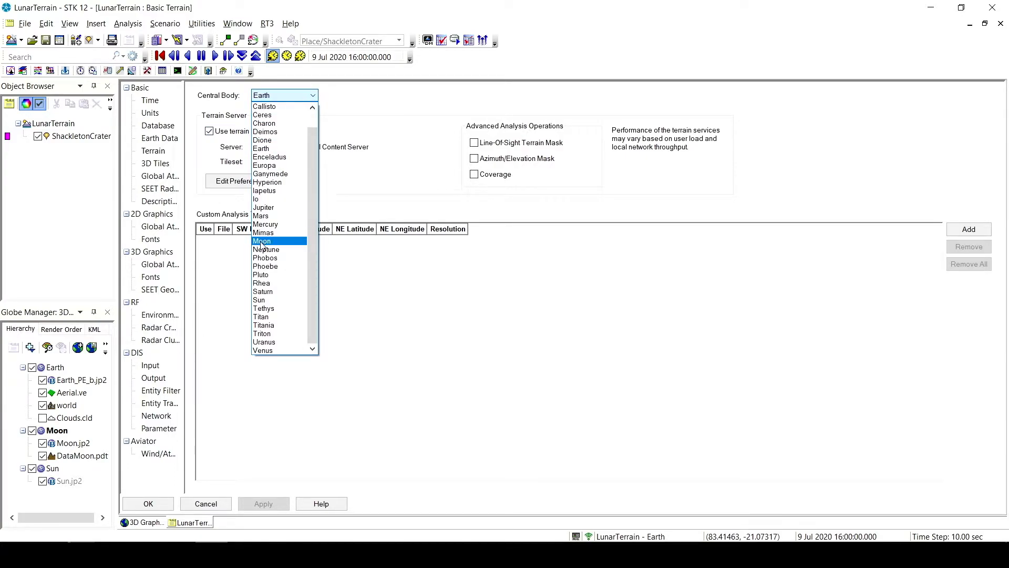
left_click(262, 242)
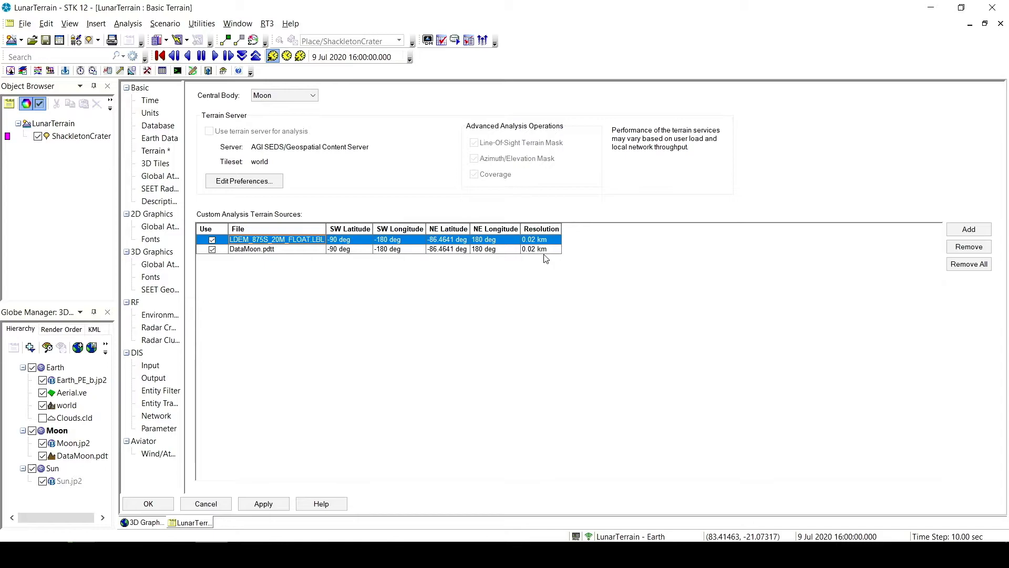
left_click(304, 243)
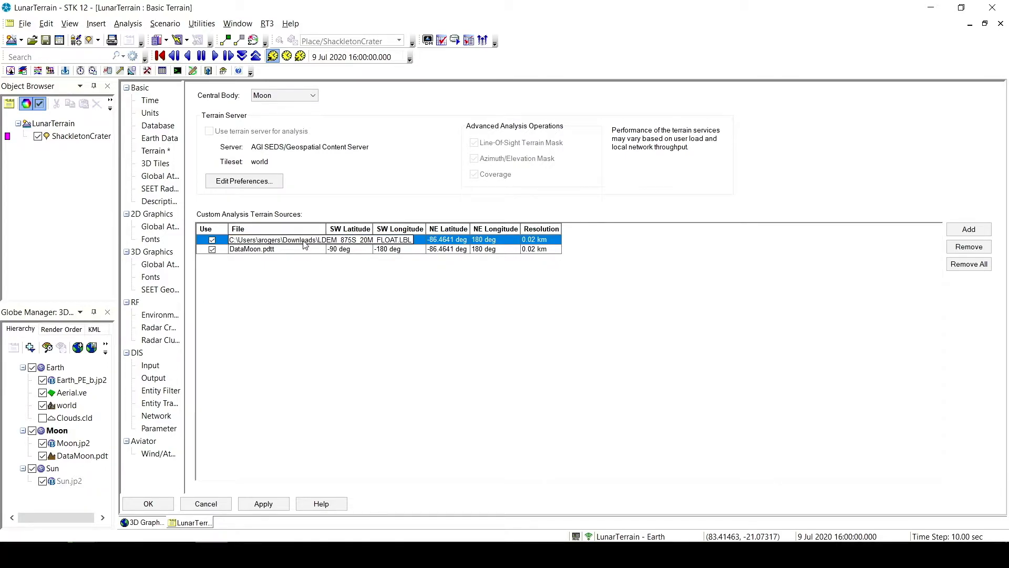
key("Return")
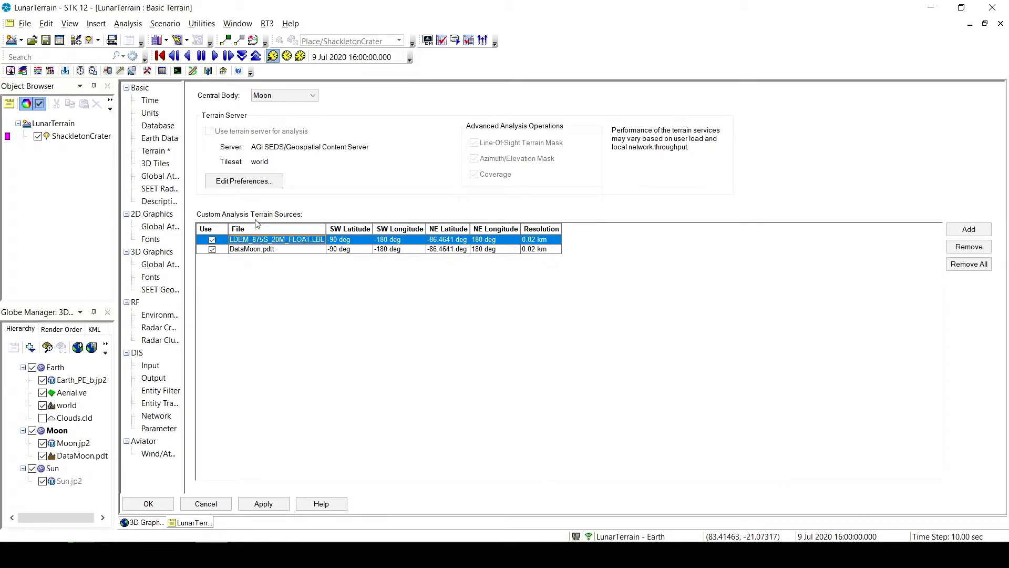
Add LDEM_875S_20M_FLOAT.LBL from Downloads as a MOLA Terrain (LBL) analysis terrain source
left_click(970, 232)
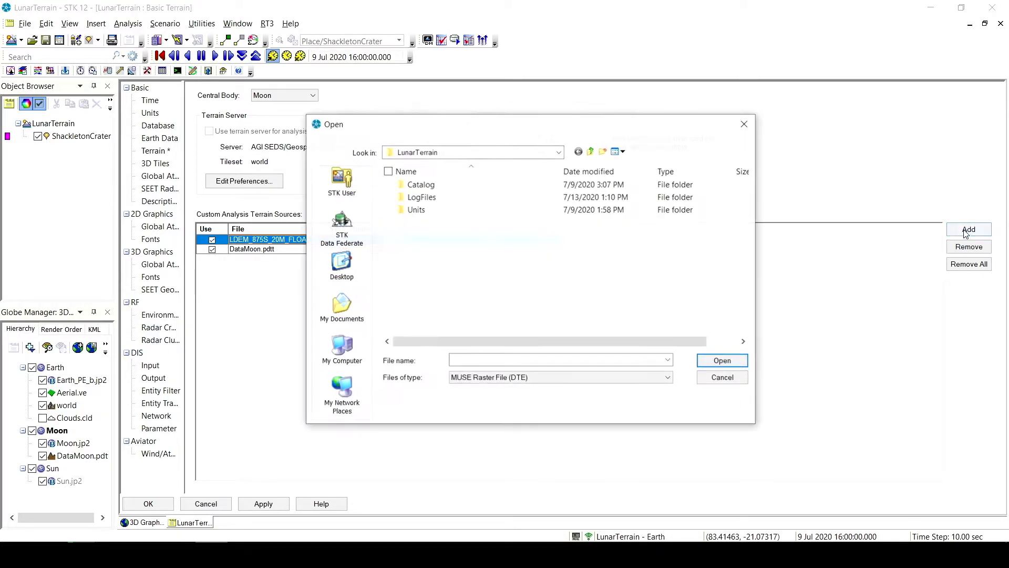
left_click(345, 347)
double_click(581, 236)
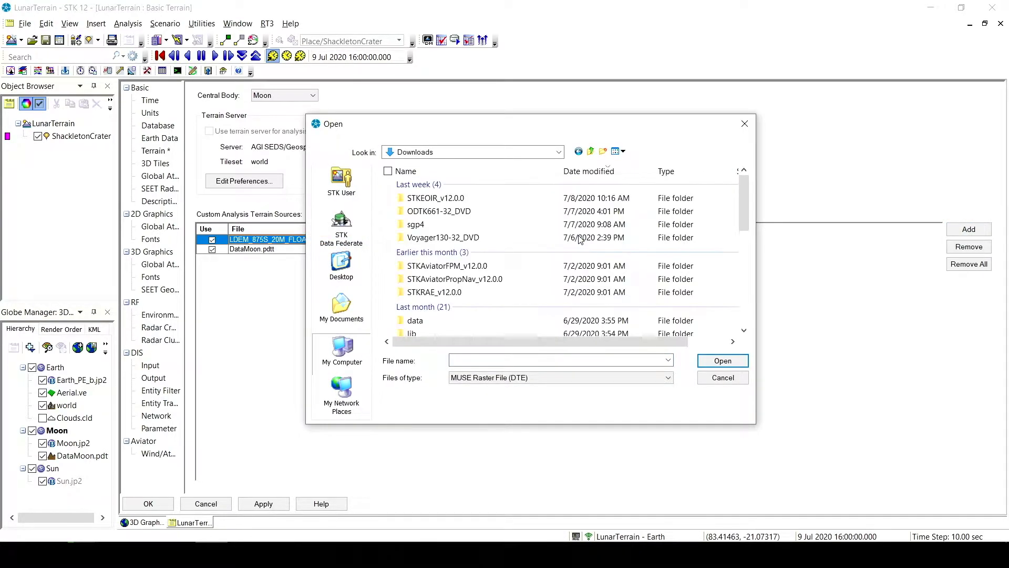
left_click(494, 379)
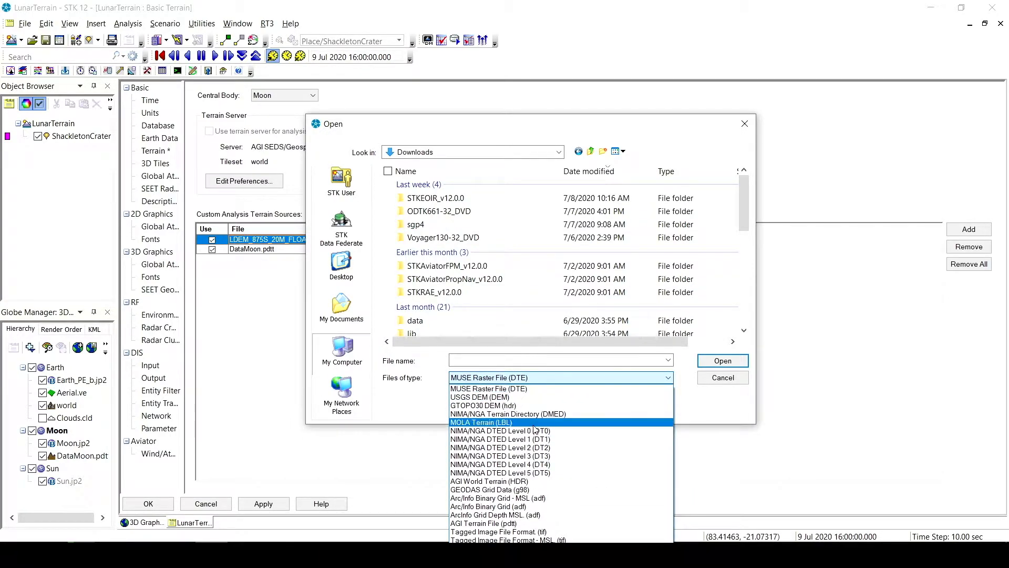
left_click(502, 424)
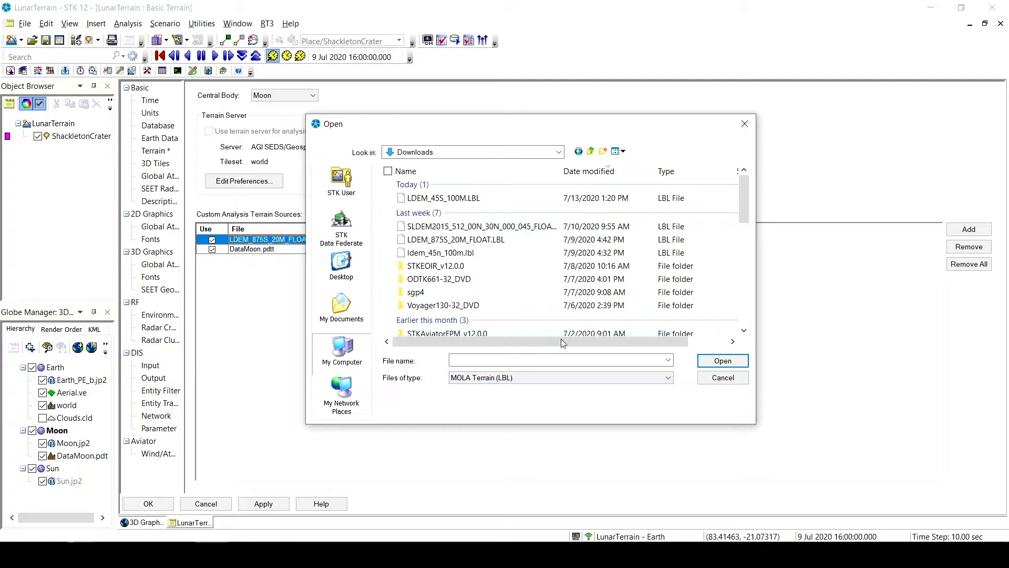
left_click(491, 205)
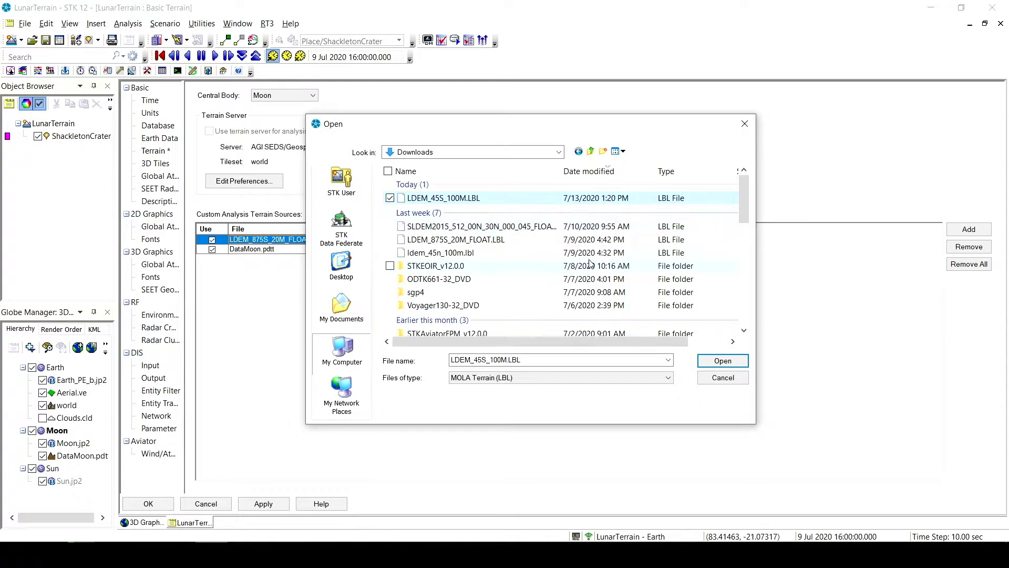
left_click(495, 241)
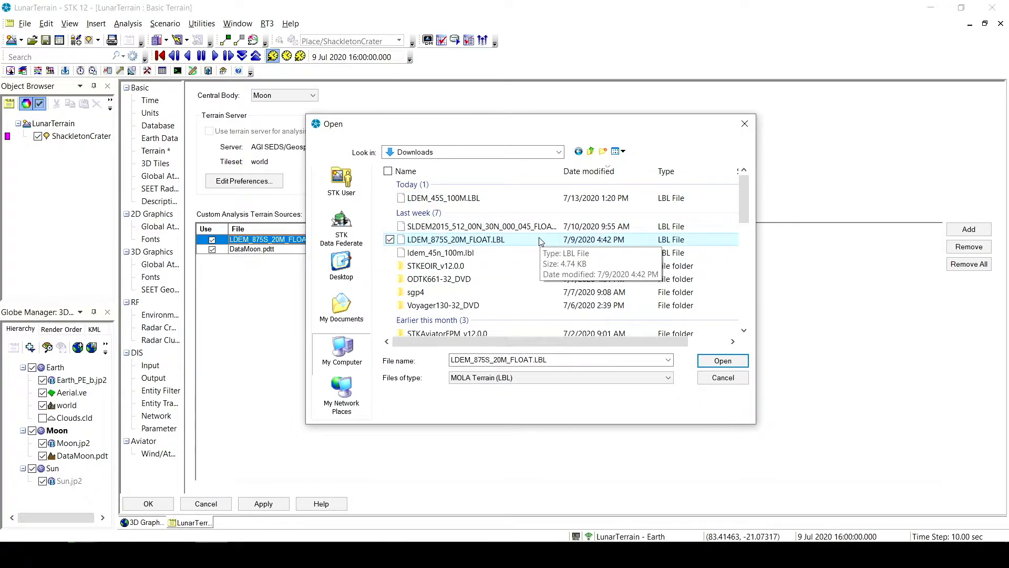
left_click(722, 361)
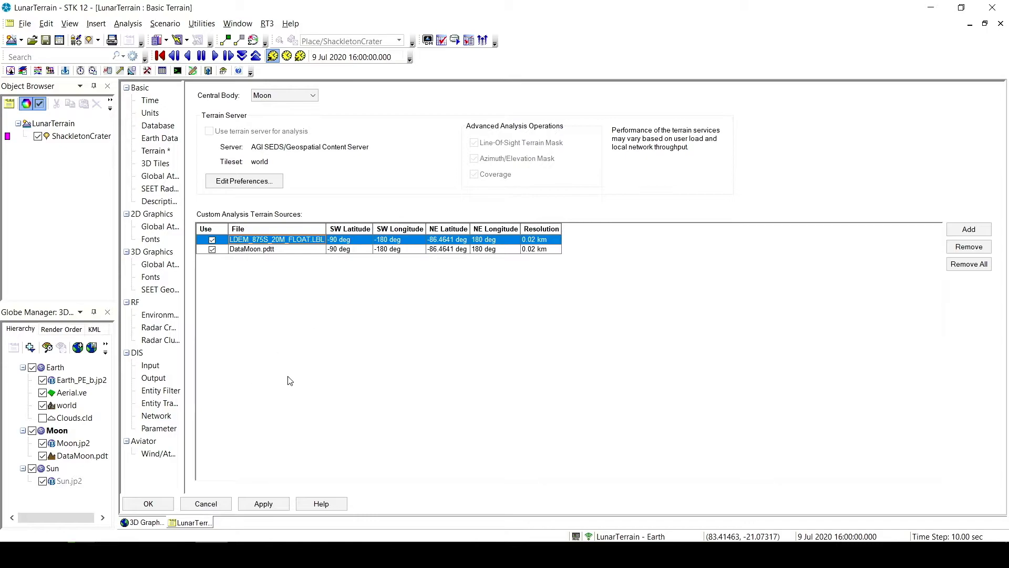
Open LDEM_45S_100M.LBL from the Downloads folder in Notepad++ using File Explorer
key("super+e")
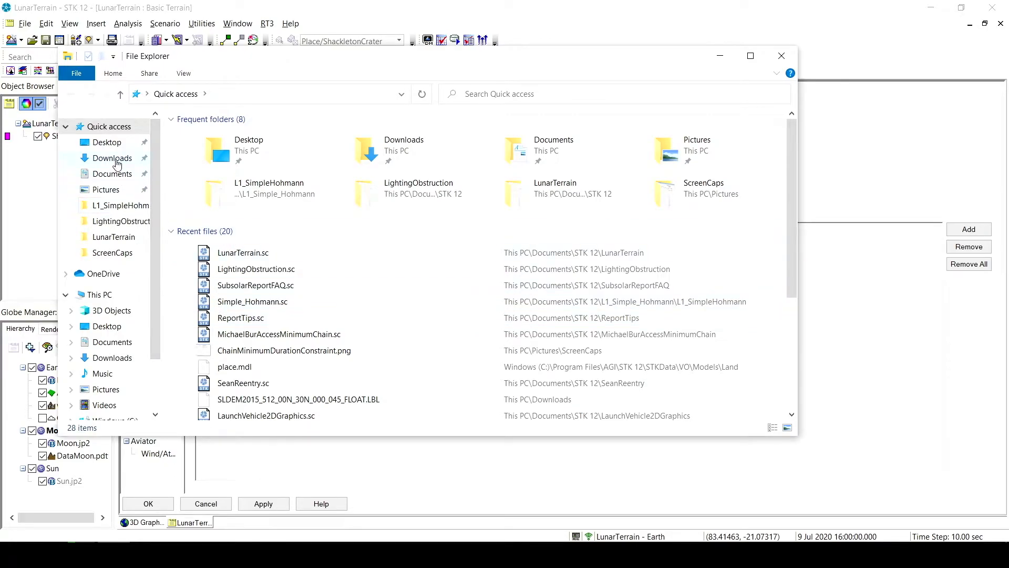
left_click(117, 162)
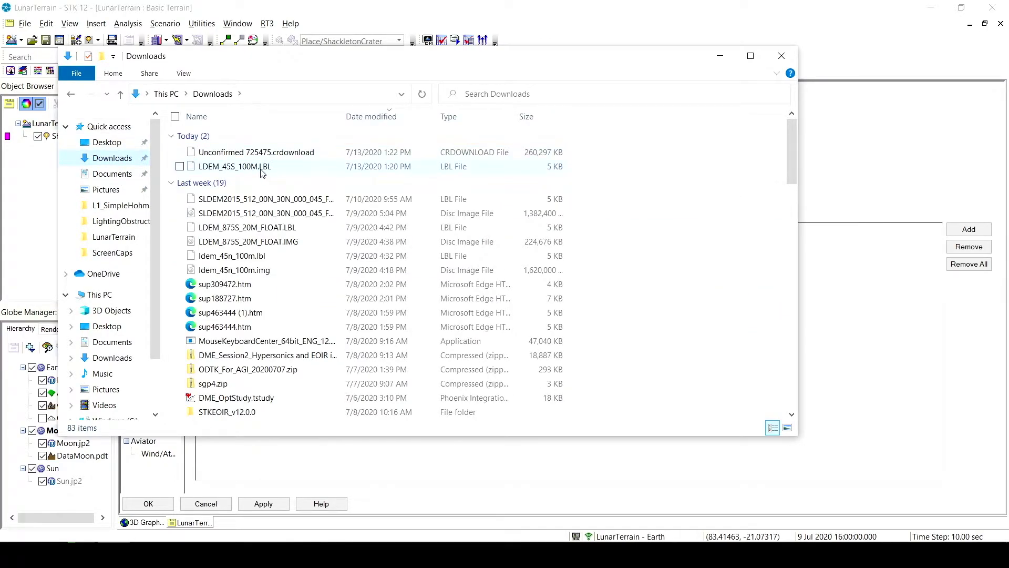
left_click(262, 170)
right_click(264, 169)
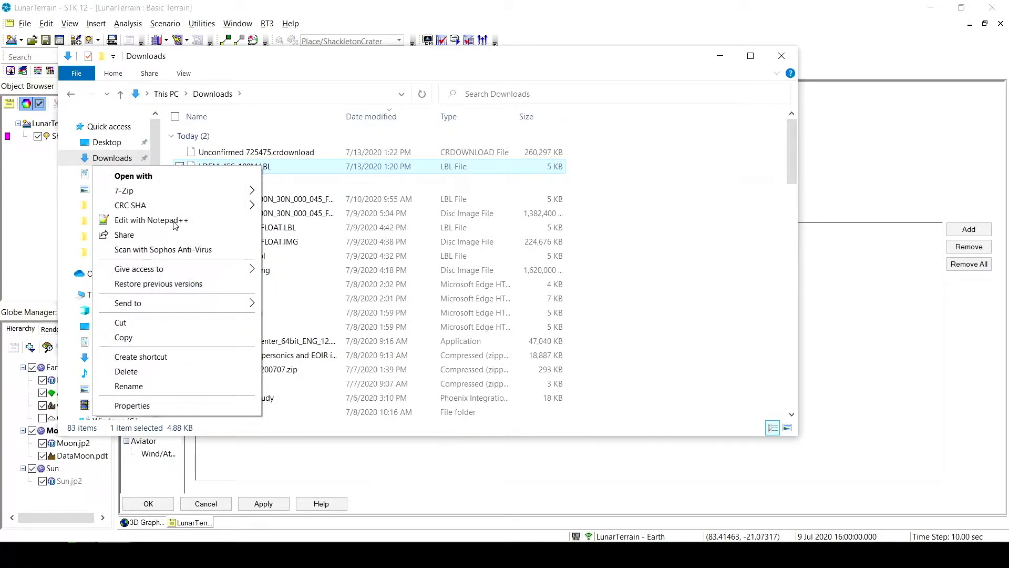
left_click(176, 221)
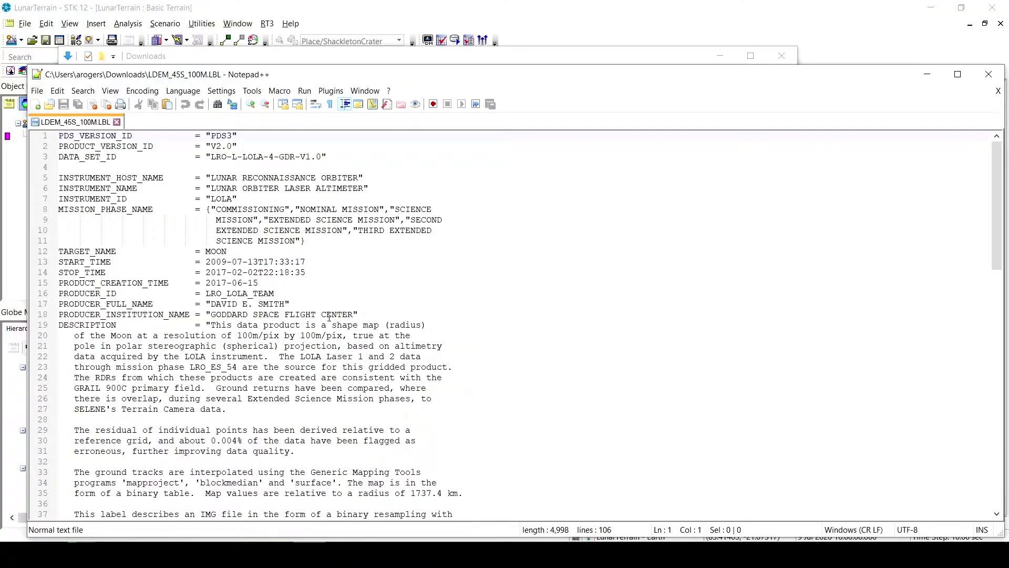
Replace line 102's COORDINATE_SYSTEM_NAME value 'MEAN EARTH/POLAR AXIS OF DE421' with 'PLANETOCENTRIC'
scroll(295, 205, "down", 20)
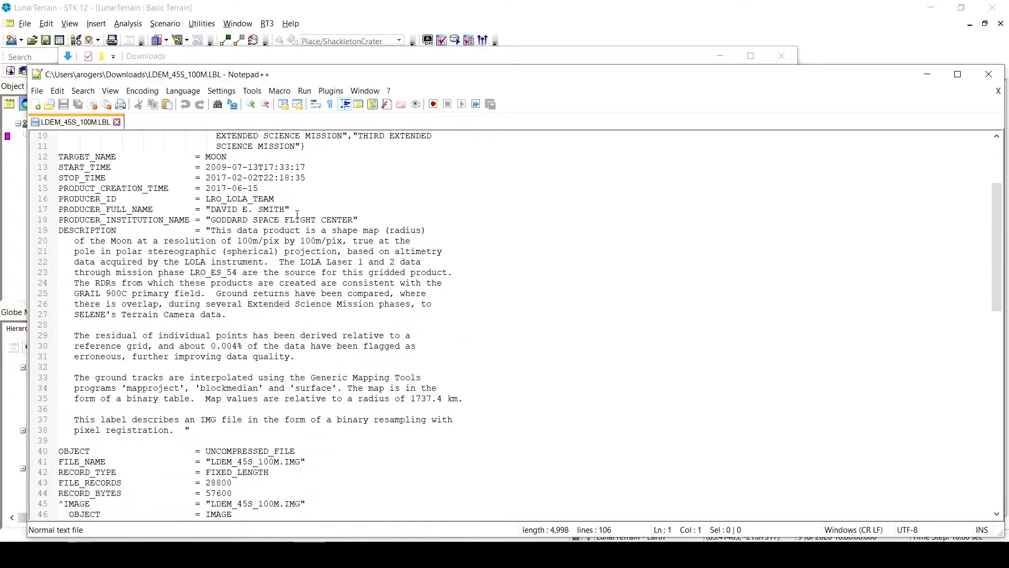
scroll(298, 215, "down", 3)
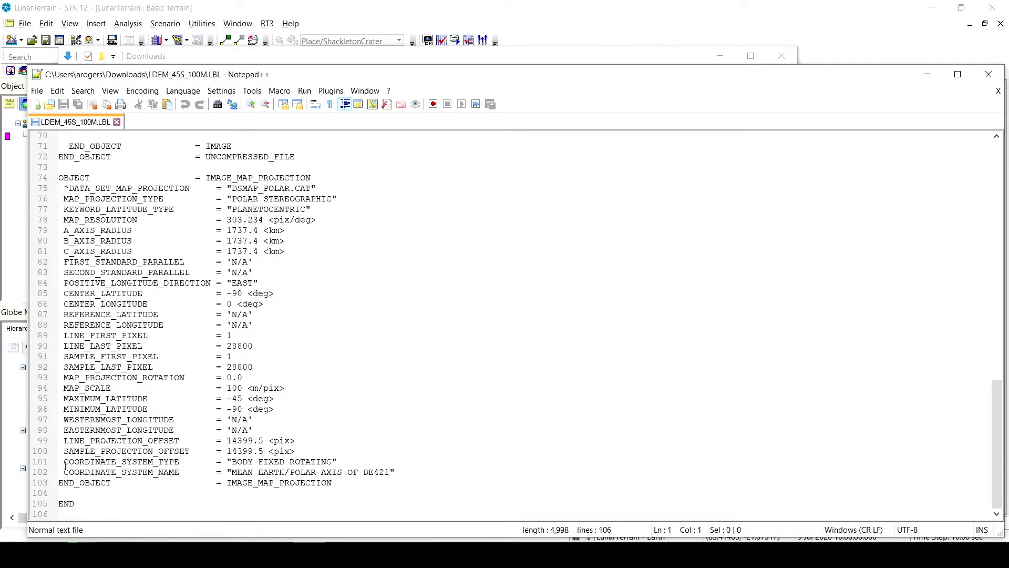
left_click(90, 472)
left_click(233, 472)
left_click_drag(387, 471, 231, 472)
key("Delete")
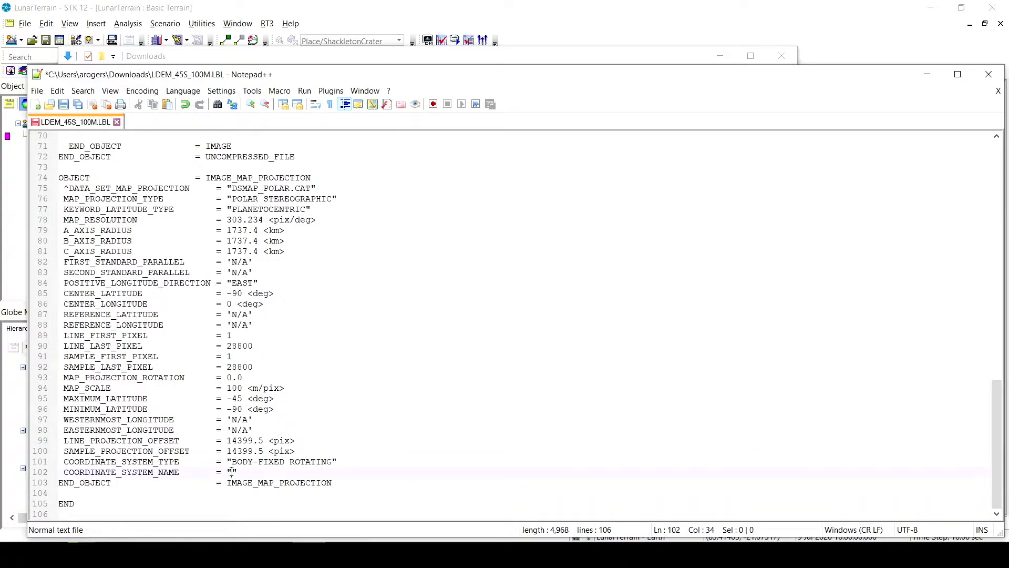
type("PLA")
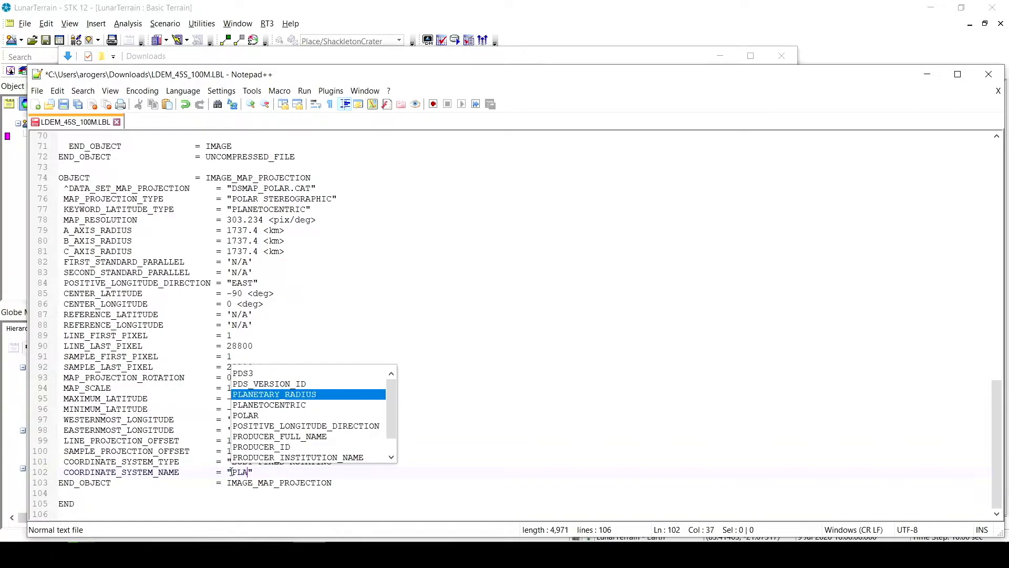
type("NETOCENTRIC")
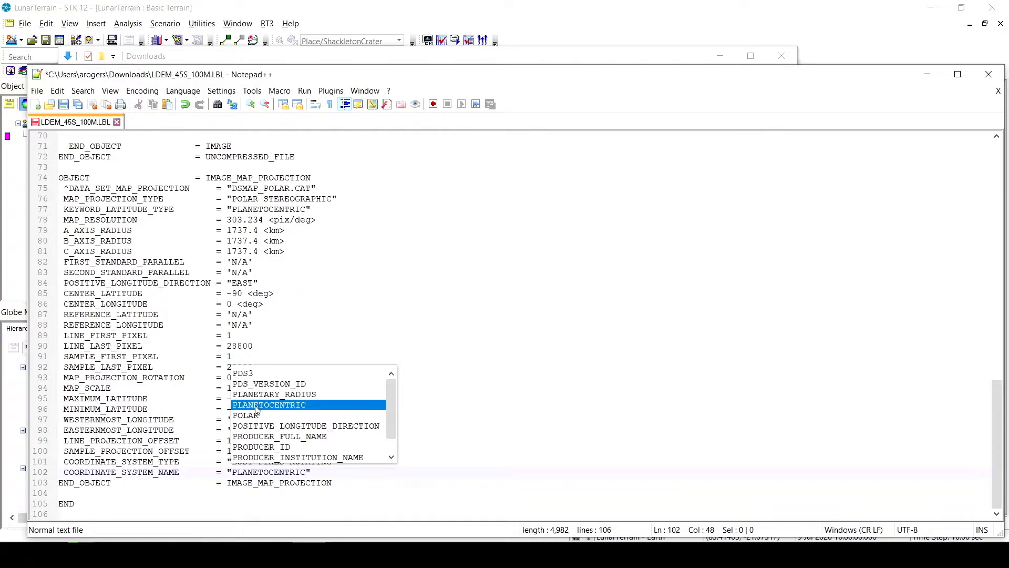
left_click(475, 463)
scroll(306, 258, "up", 3)
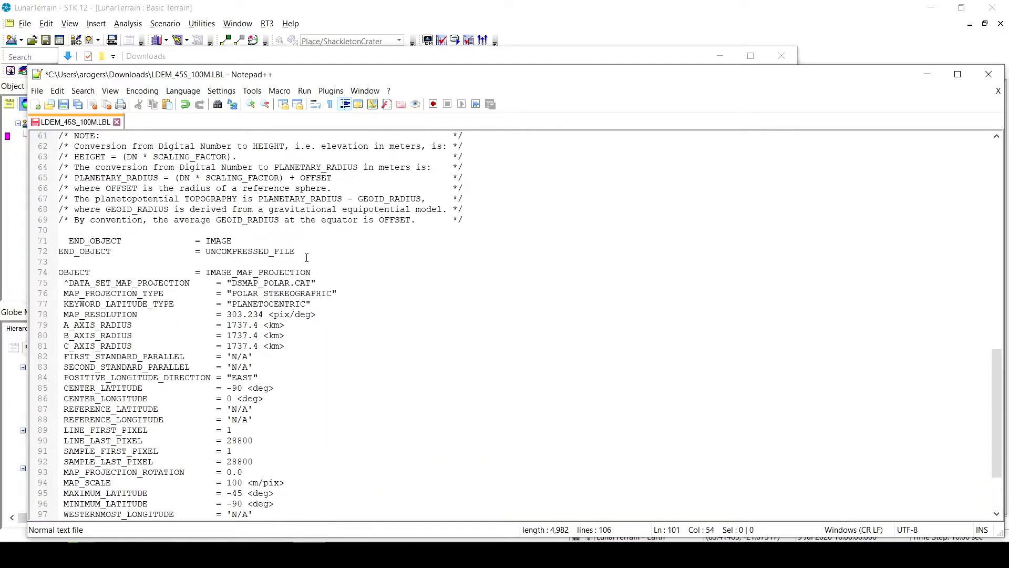
Save and close the label file, close Explorer, and accept STK's scenario terrain settings
left_click(64, 105)
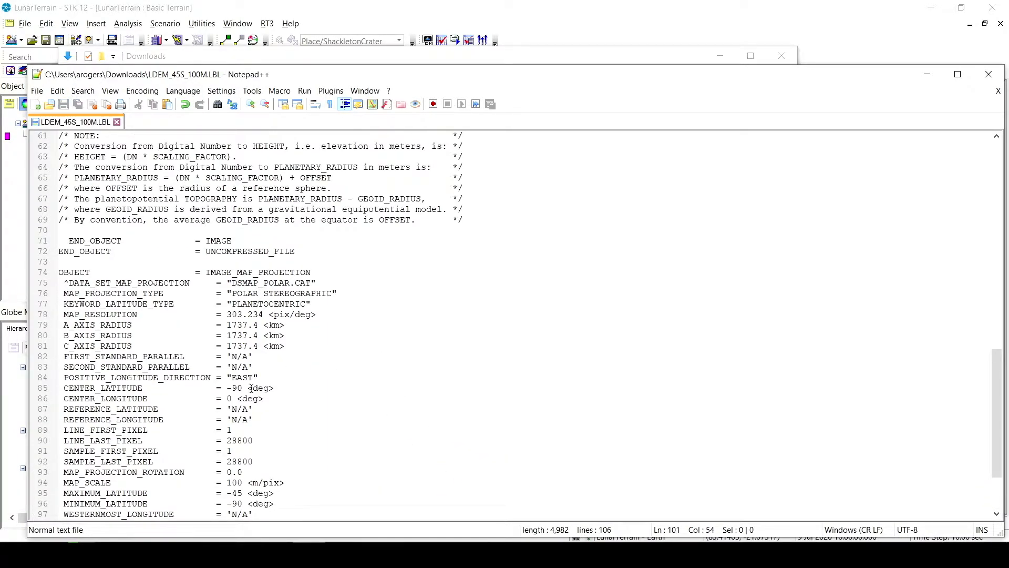
left_click(989, 74)
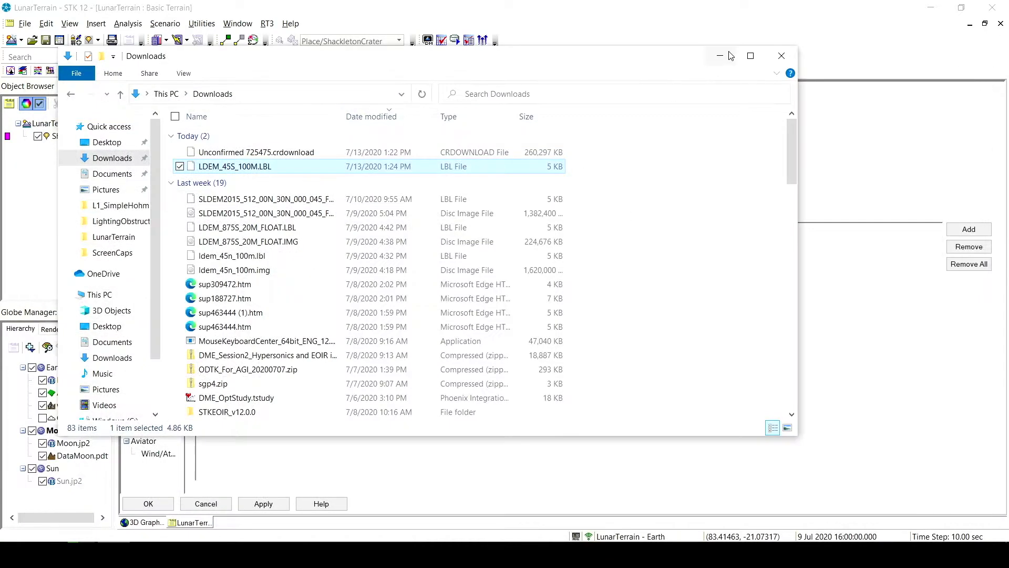
left_click(782, 56)
left_click(303, 237)
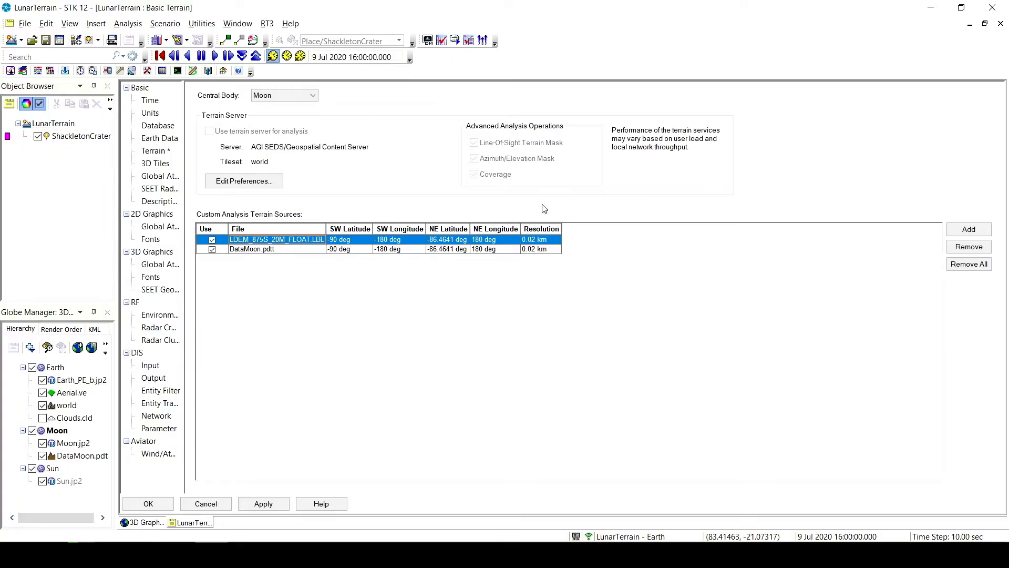
left_click(160, 506)
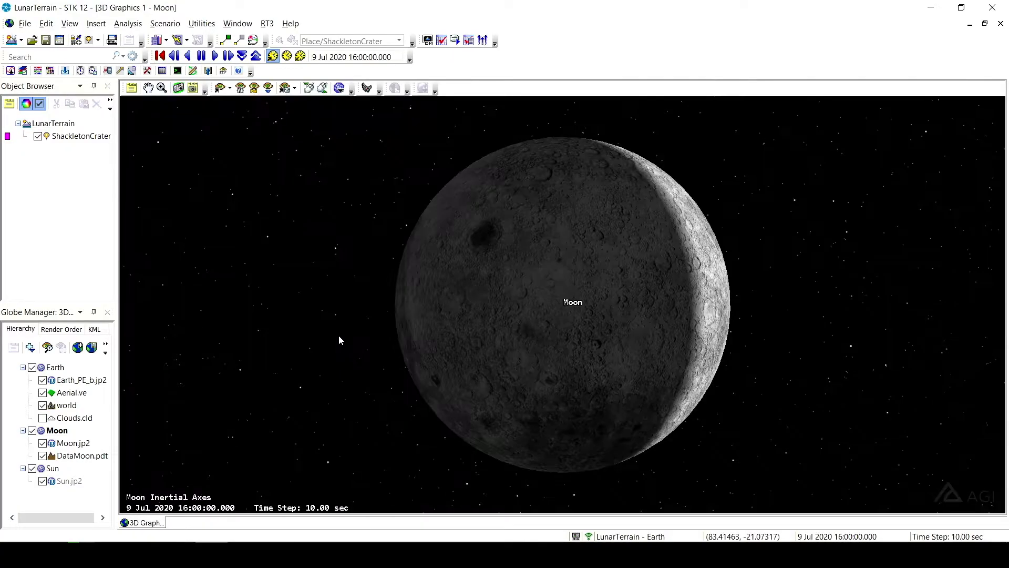
left_click(202, 25)
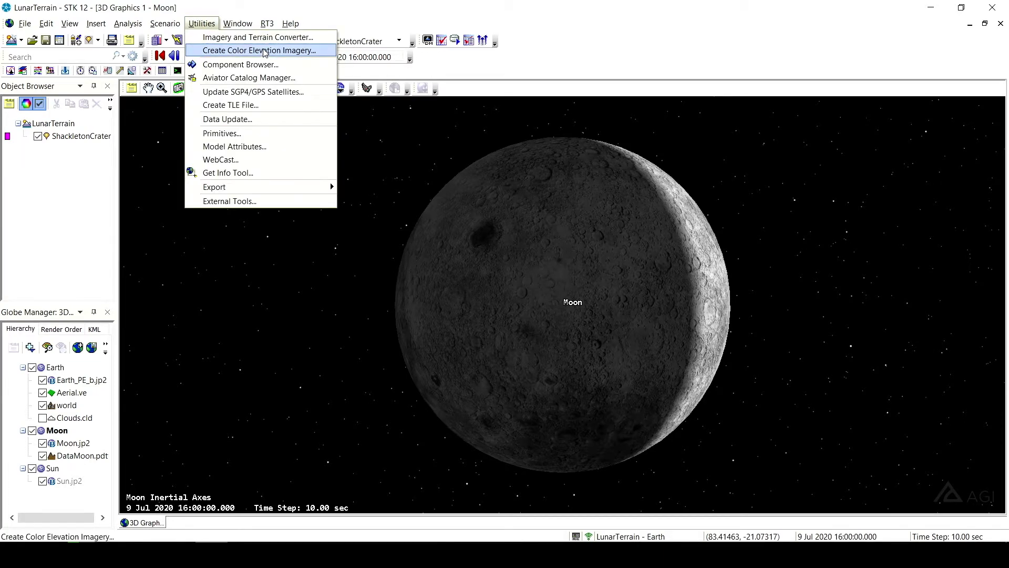
left_click(236, 37)
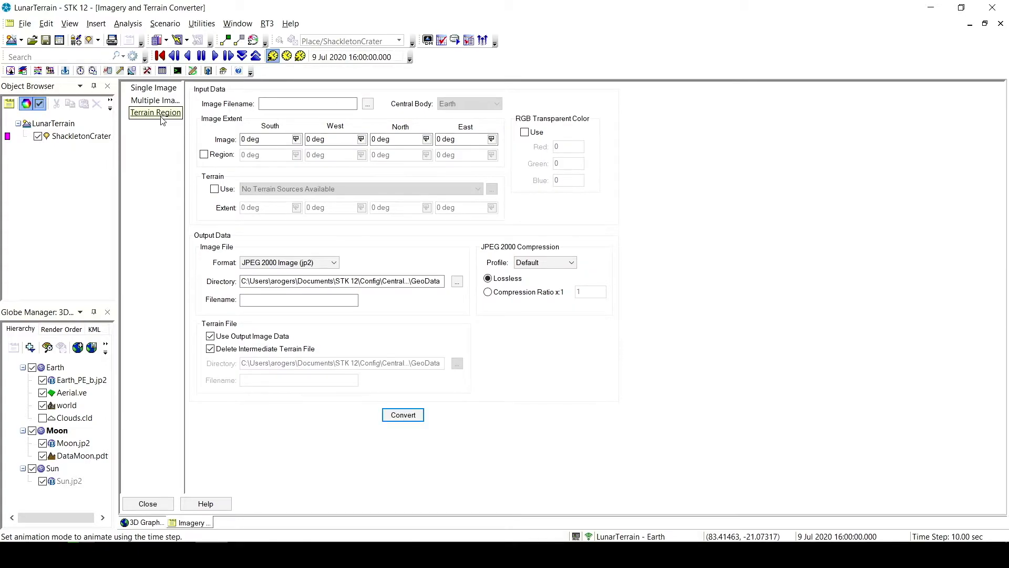
left_click(161, 119)
left_click(268, 102)
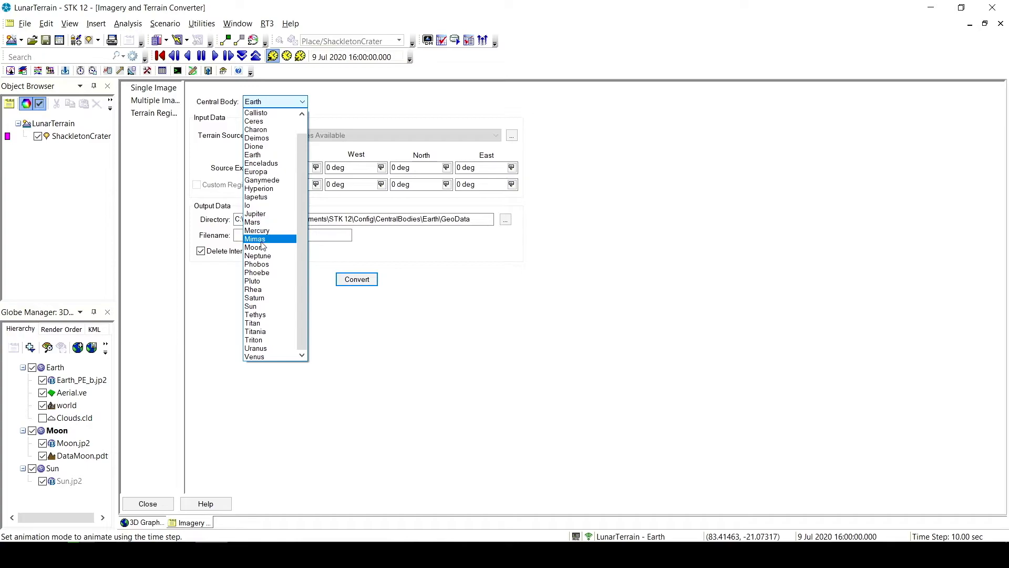
left_click(260, 248)
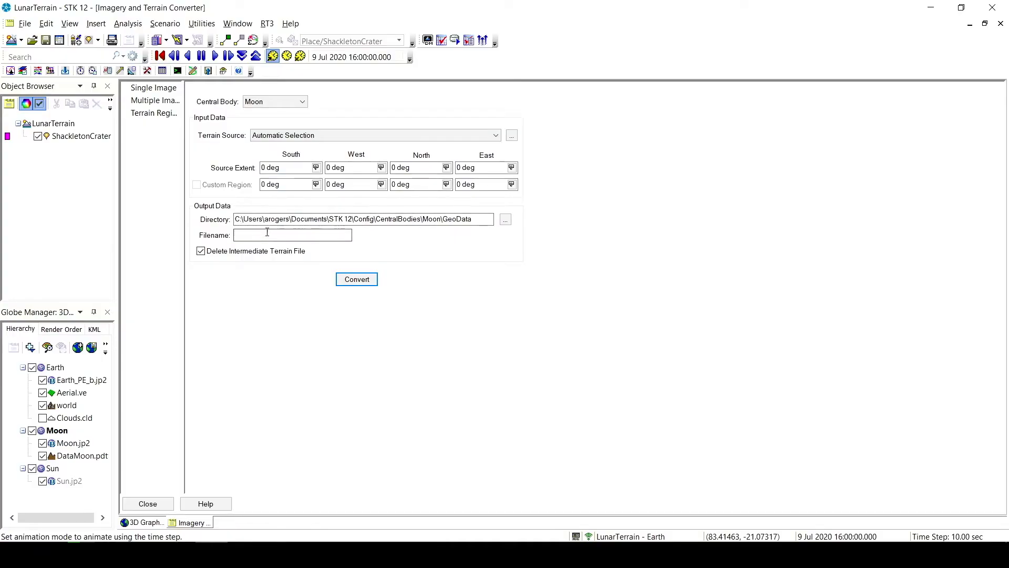
left_click(258, 235)
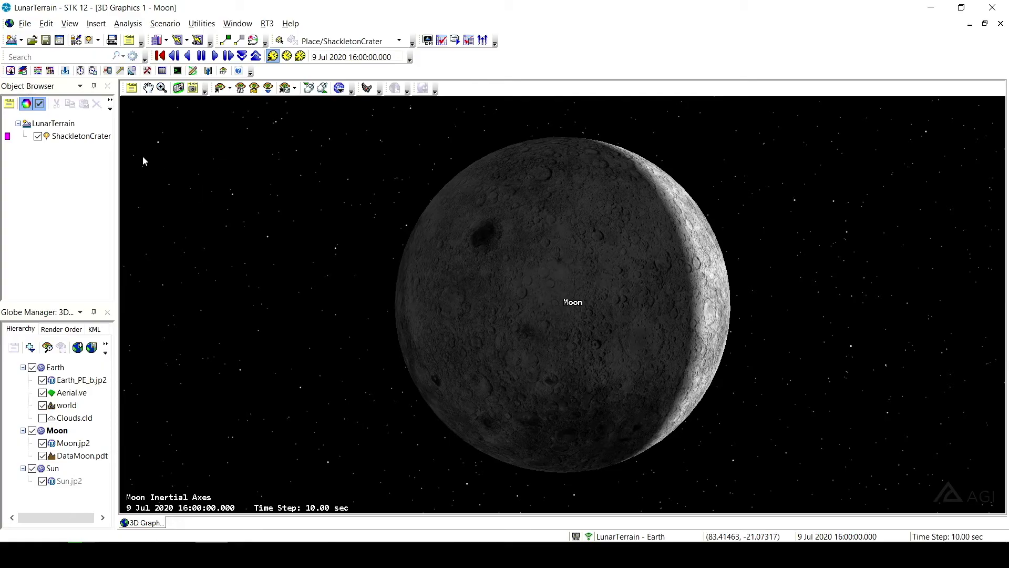
Start adding a LunarTerrain terrain source filtered to AGI Terrain File (pdtt)
right_click(67, 126)
left_click(100, 134)
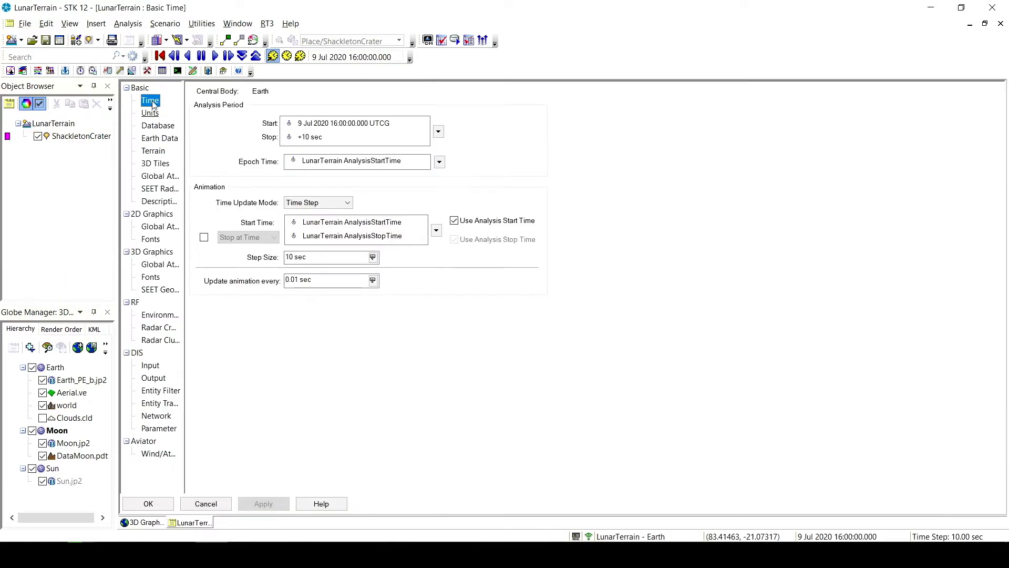
left_click(153, 152)
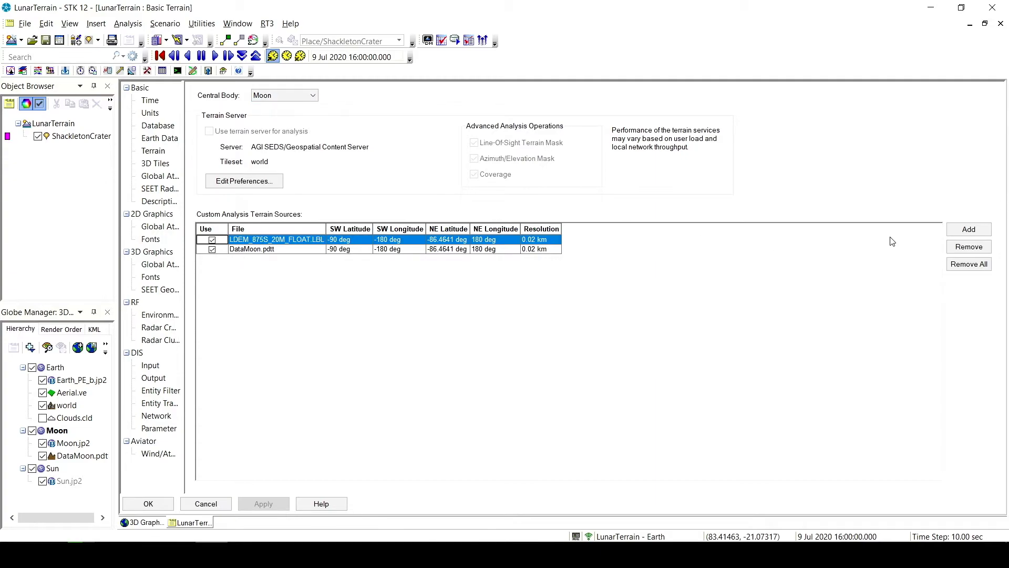
left_click(961, 231)
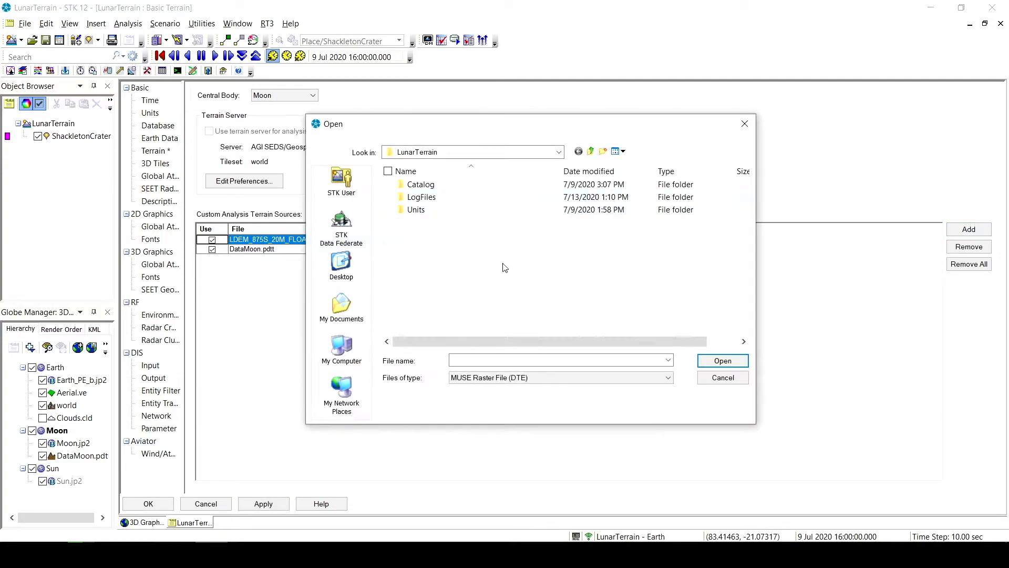
left_click(565, 377)
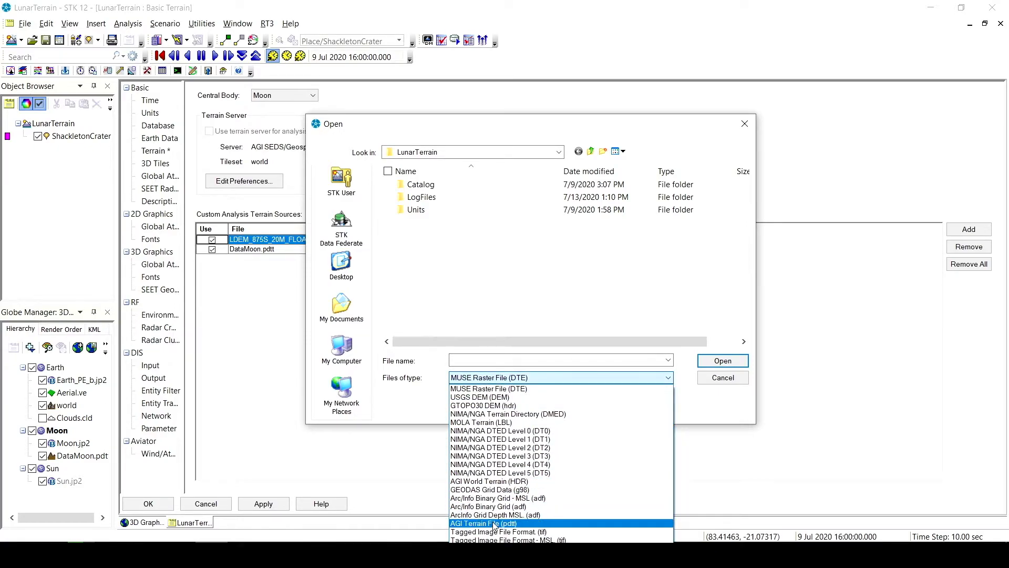
left_click(494, 524)
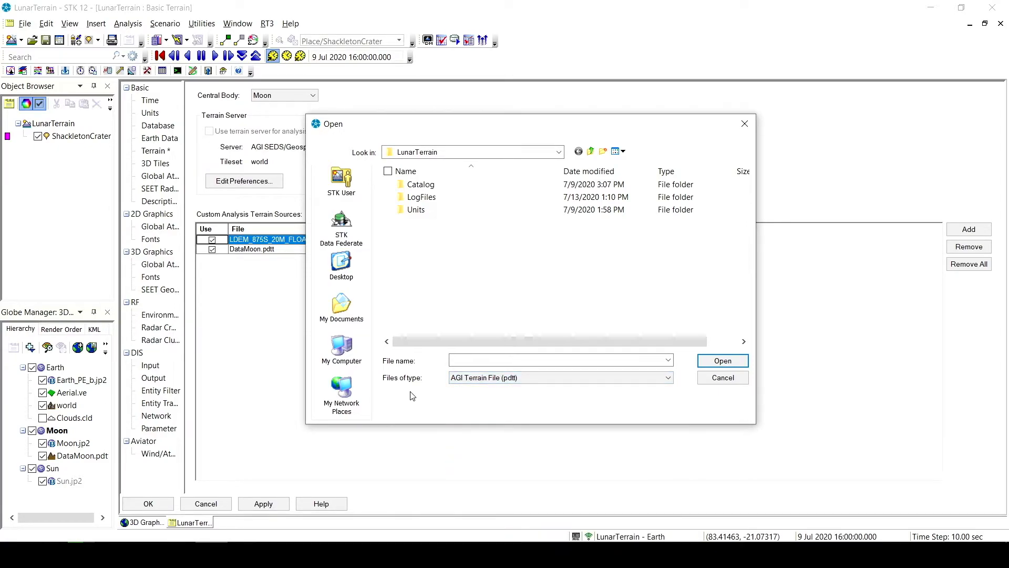
Browse from My Documents through STK 12 to Config\CentralBodies\Moon\GeoData for the pdtt file
left_click(357, 318)
scroll(421, 286, "down", 3)
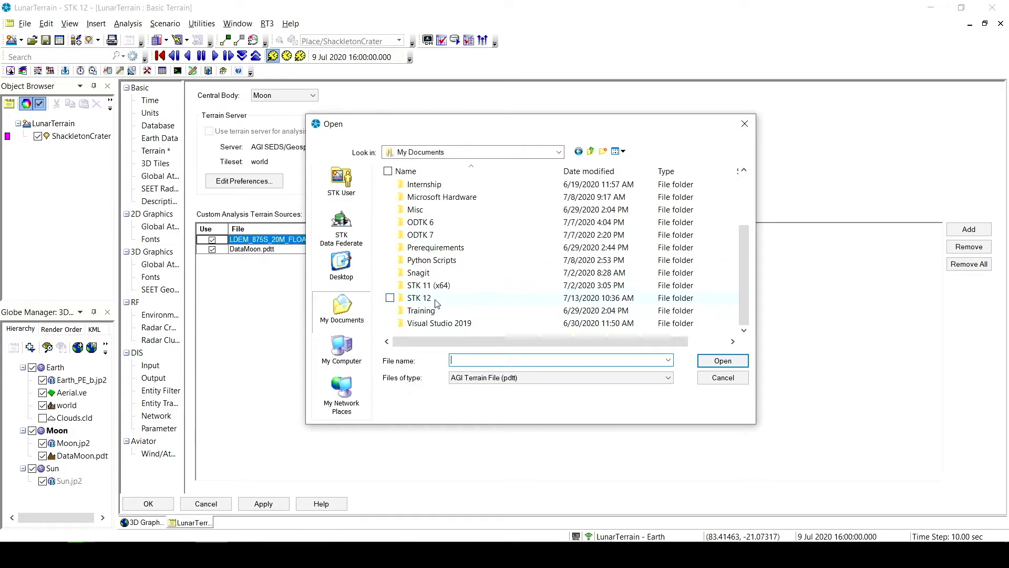
double_click(436, 299)
scroll(500, 271, "down", 4)
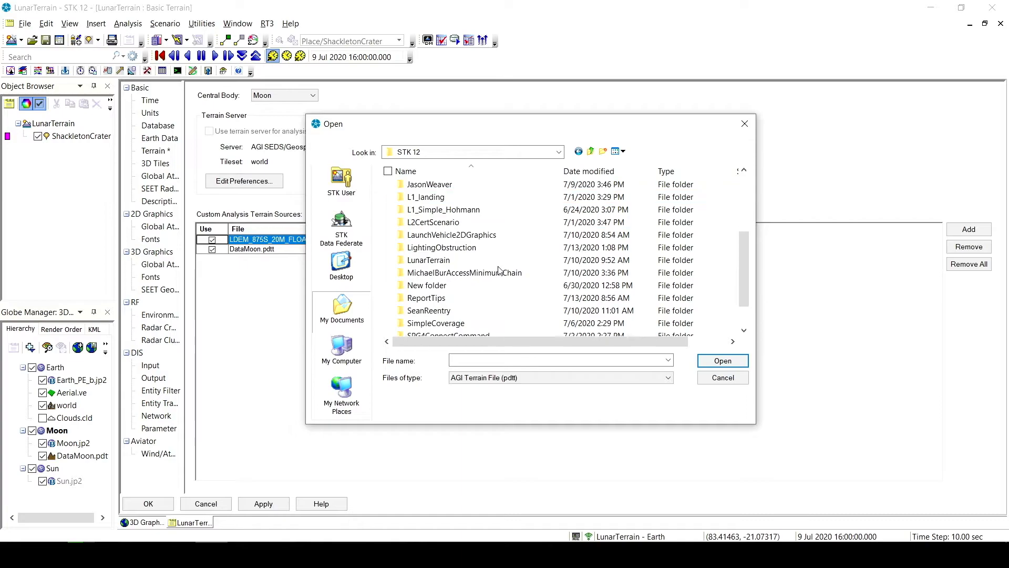
scroll(500, 270, "up", 4)
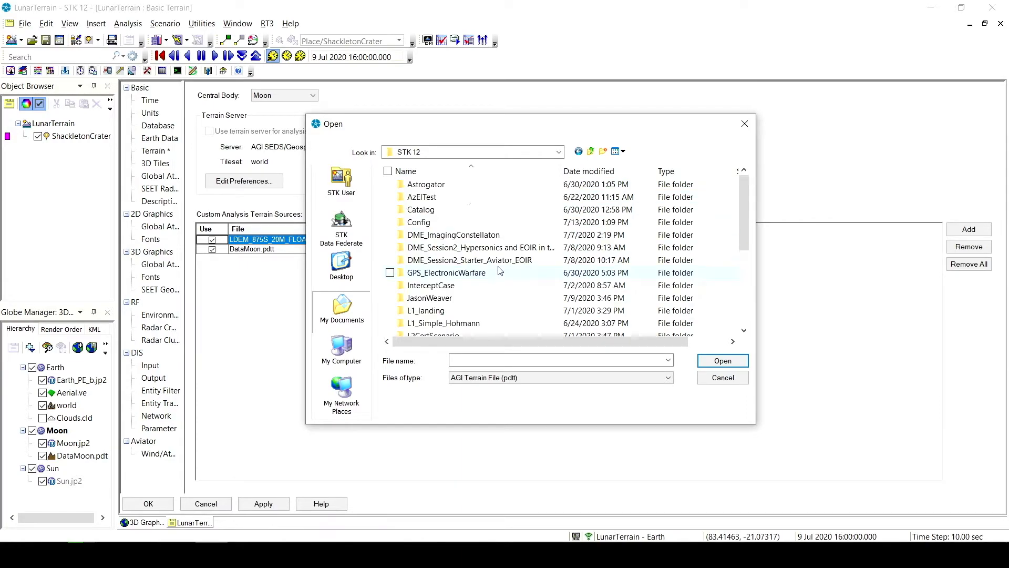
left_click(429, 226)
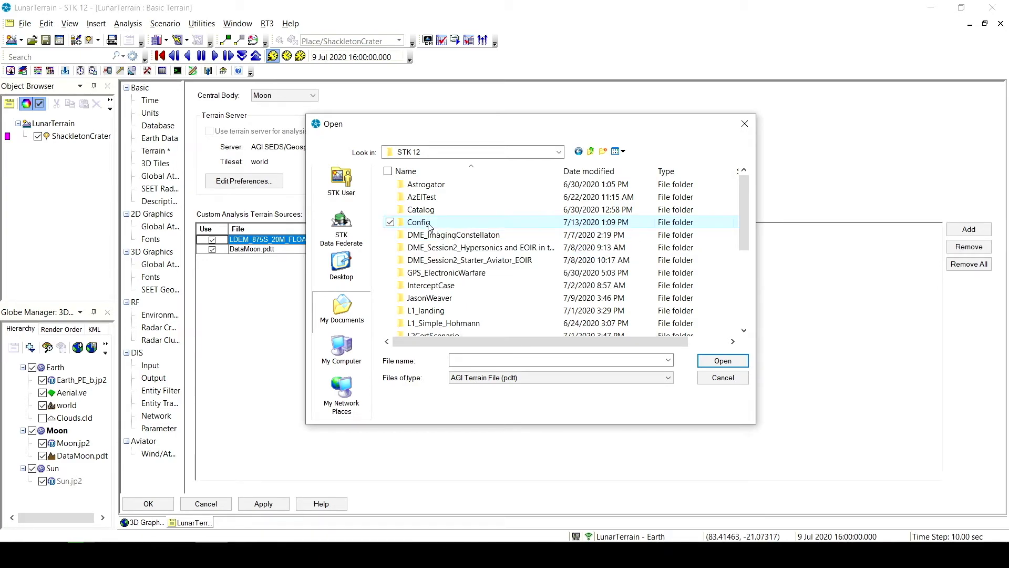
double_click(461, 227)
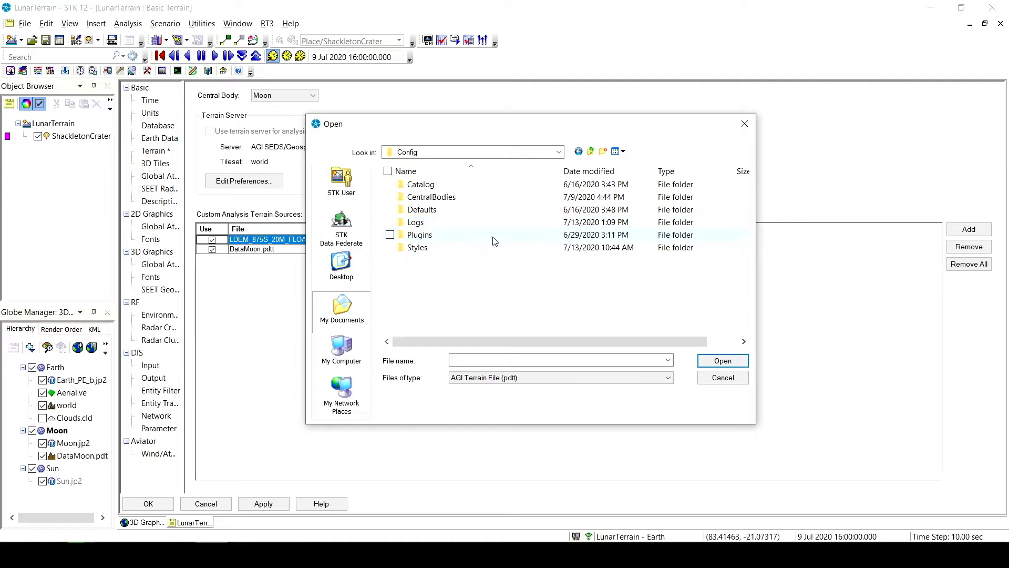
double_click(450, 198)
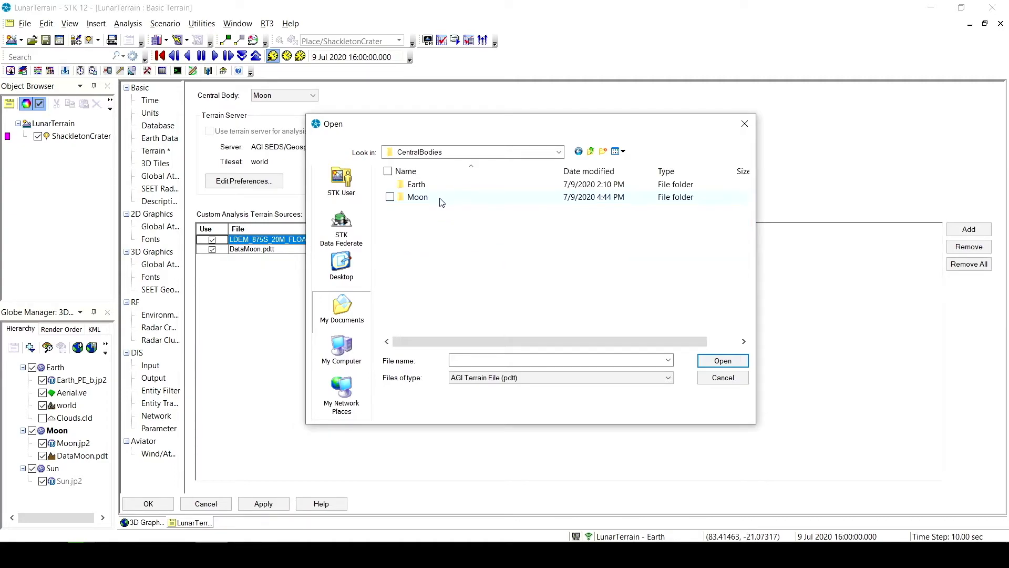
double_click(442, 203)
double_click(421, 185)
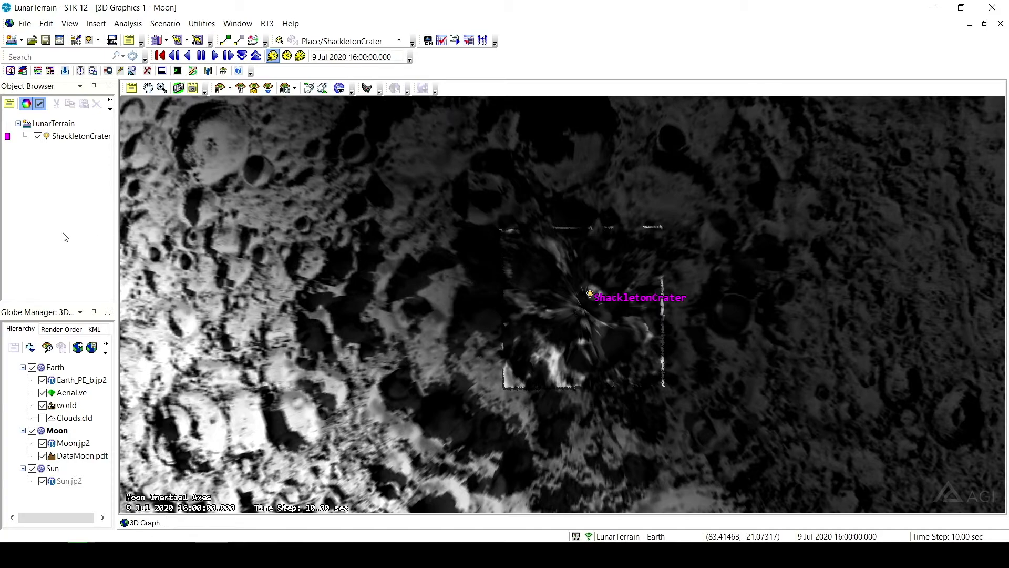
left_click(56, 431)
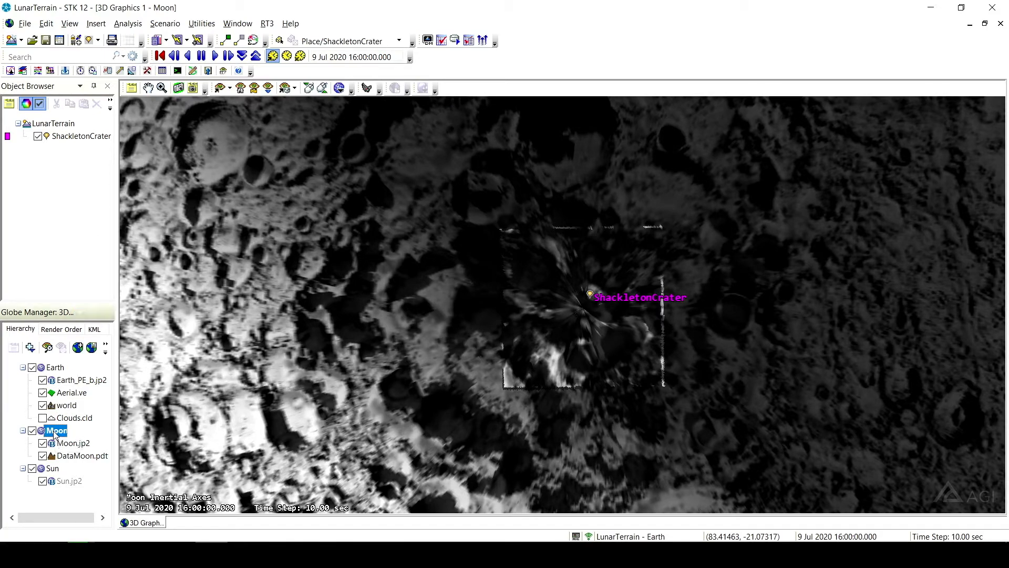
left_click(33, 349)
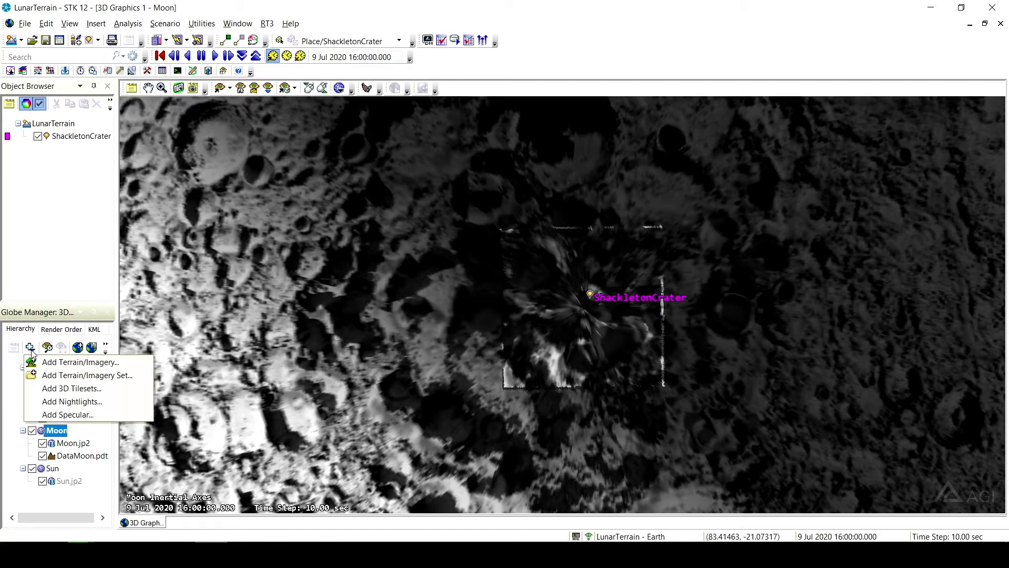
left_click(65, 364)
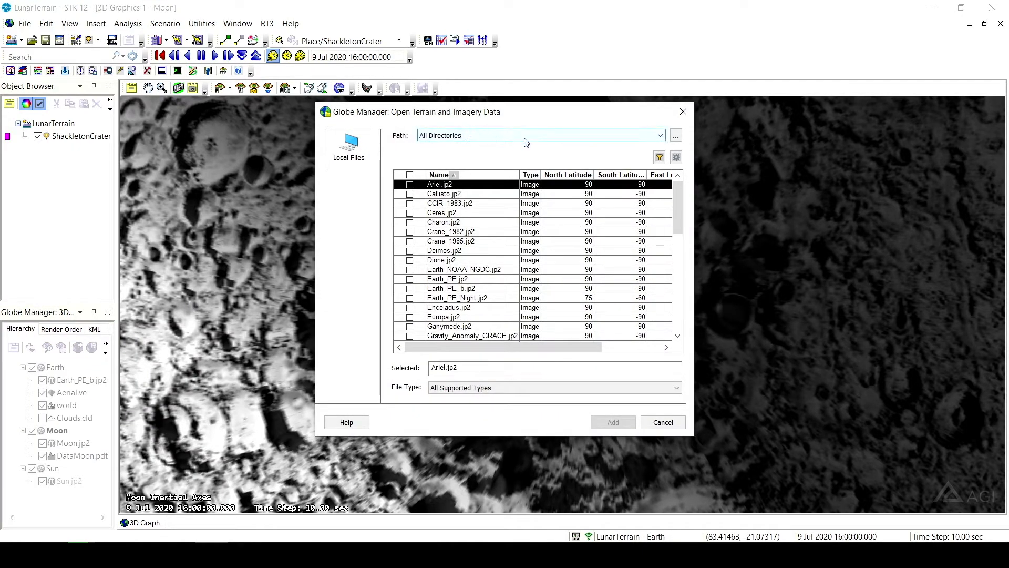
left_click(677, 135)
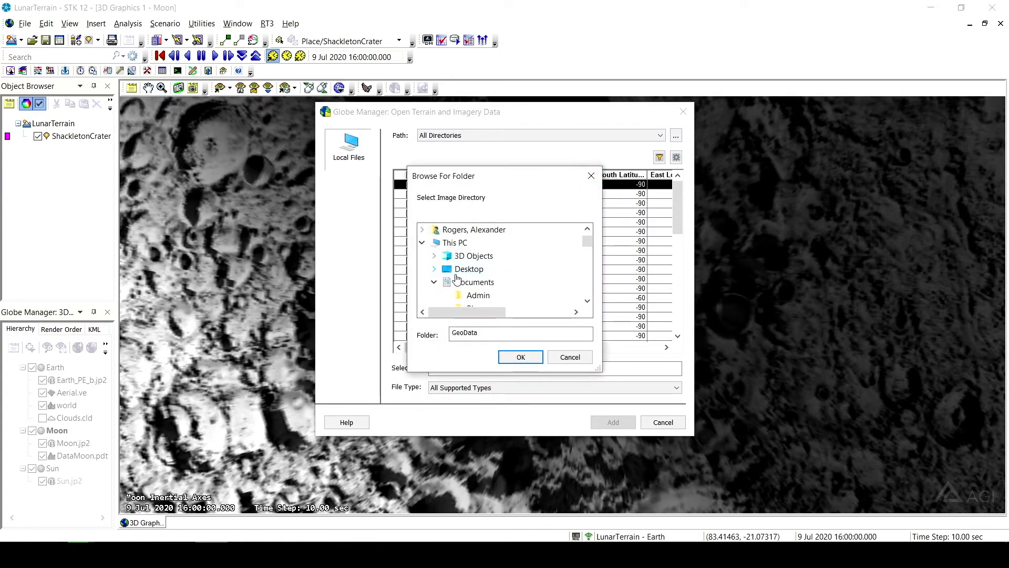
scroll(457, 278, "down", 10)
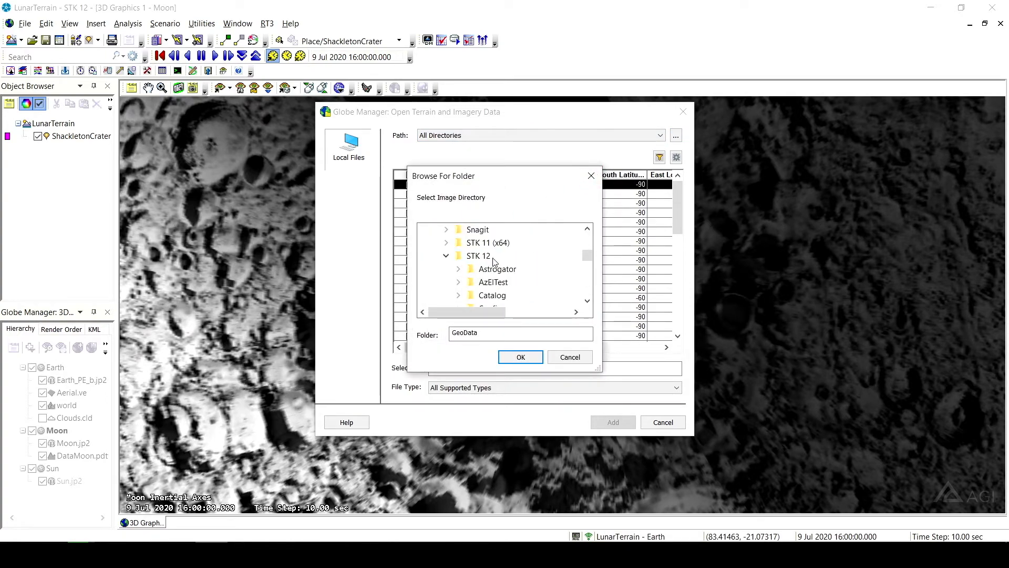
scroll(494, 261, "up", 1)
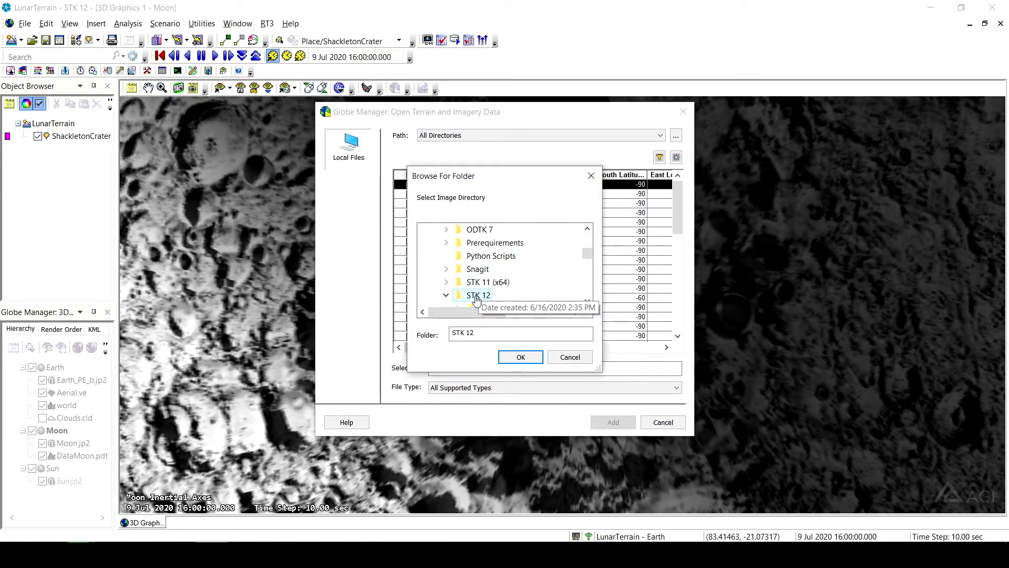
scroll(483, 289, "down", 2)
scroll(497, 274, "down", 1)
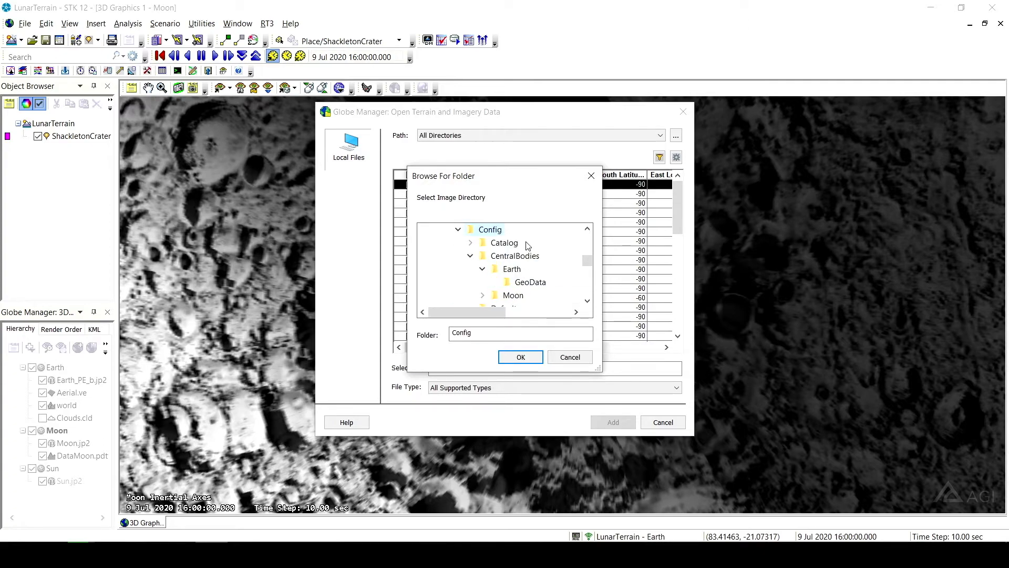
left_click(514, 257)
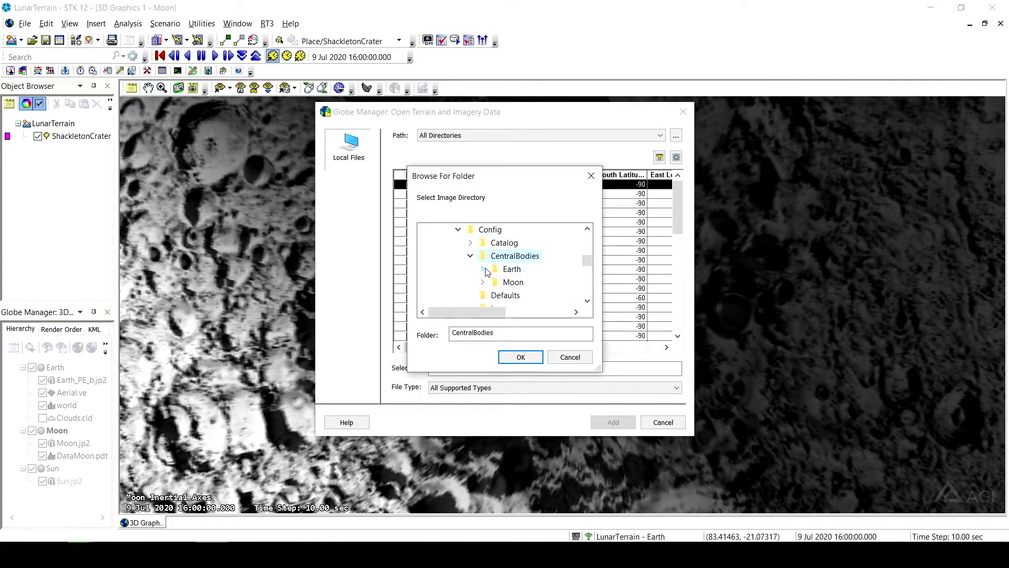
double_click(513, 283)
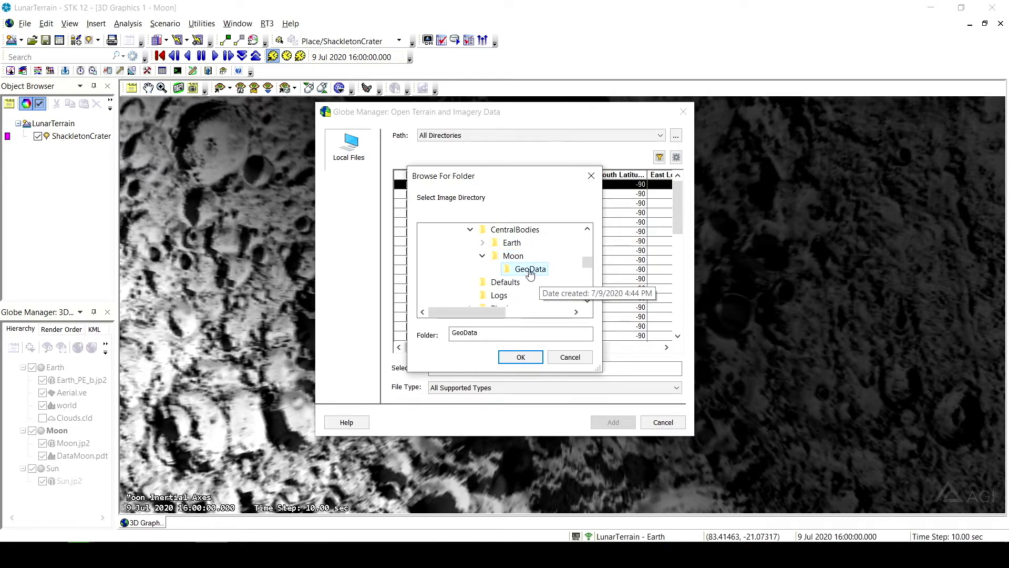
left_click(519, 357)
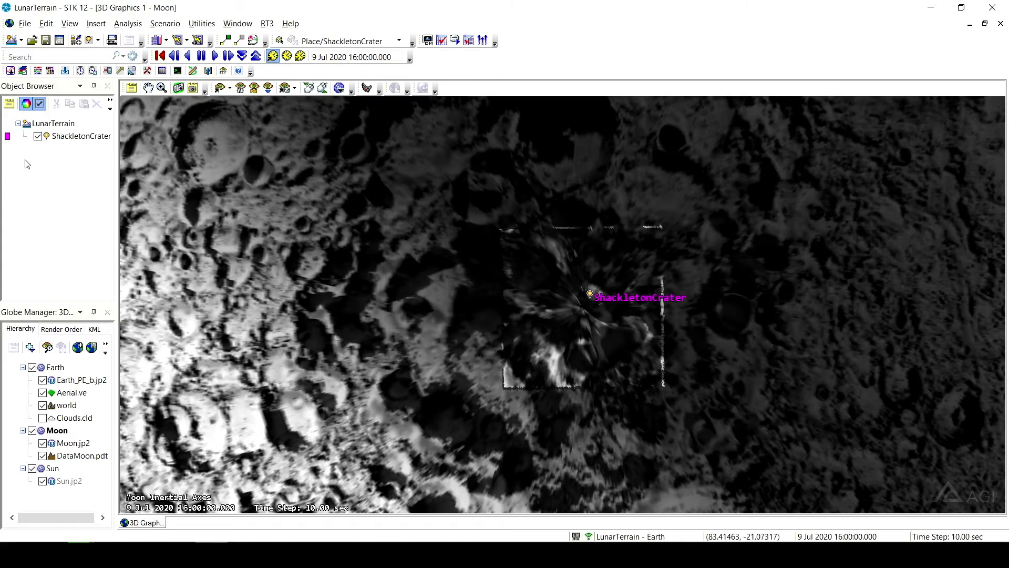
Zoom the 3D view to ShackletonCrater and tilt across the crater toward the lunar horizon
right_click(76, 141)
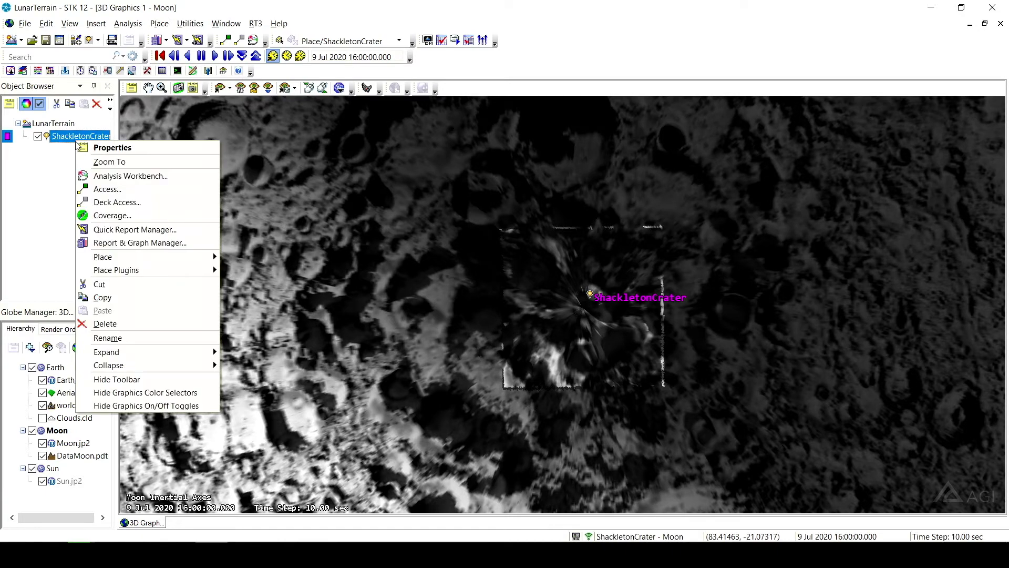
left_click(109, 162)
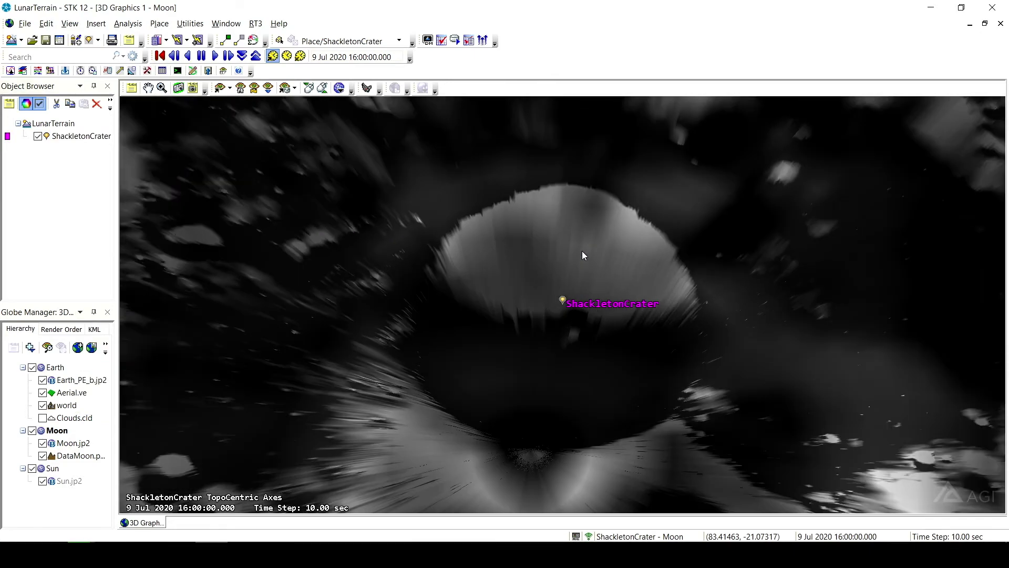
left_click_drag(582, 251, 604, 235)
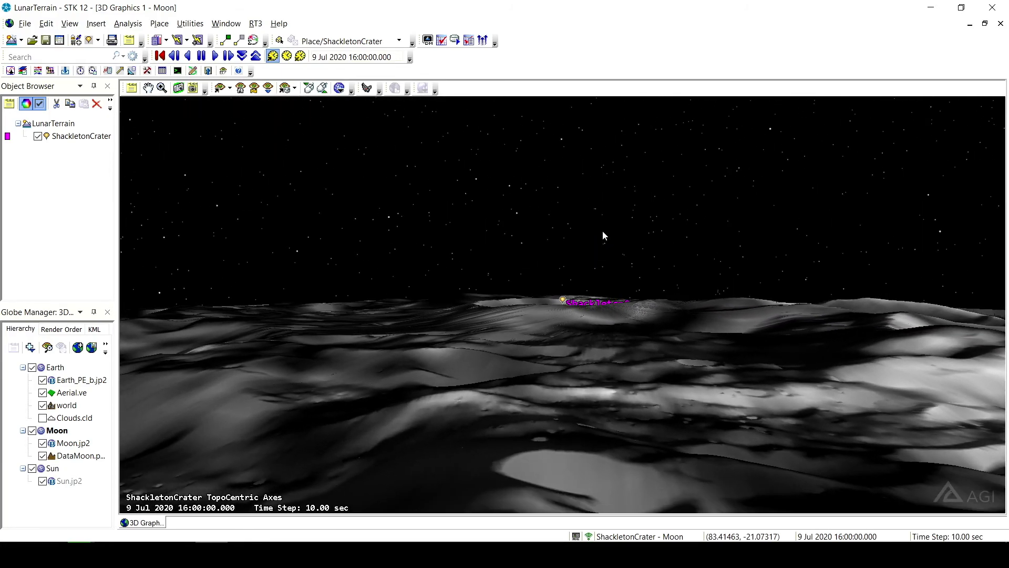